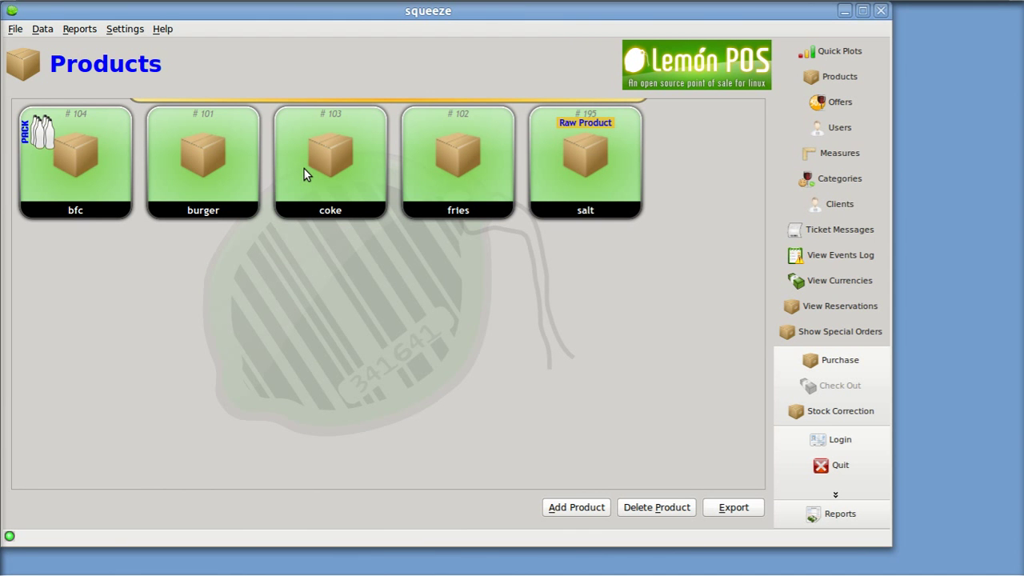
Look over the squeeze product list, the Lemon POS sale and the estimates2.ods sheet in OpenOffice Calc, ending on the Lemon POS sale.
{"action": "key", "text": "alt+Tab"}
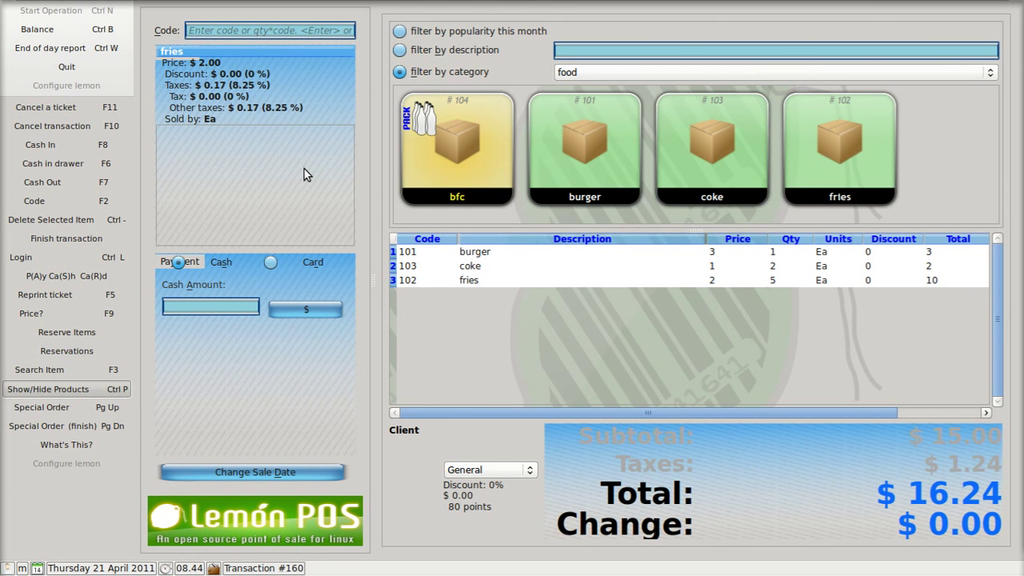
{"action": "key", "text": "alt+Tab"}
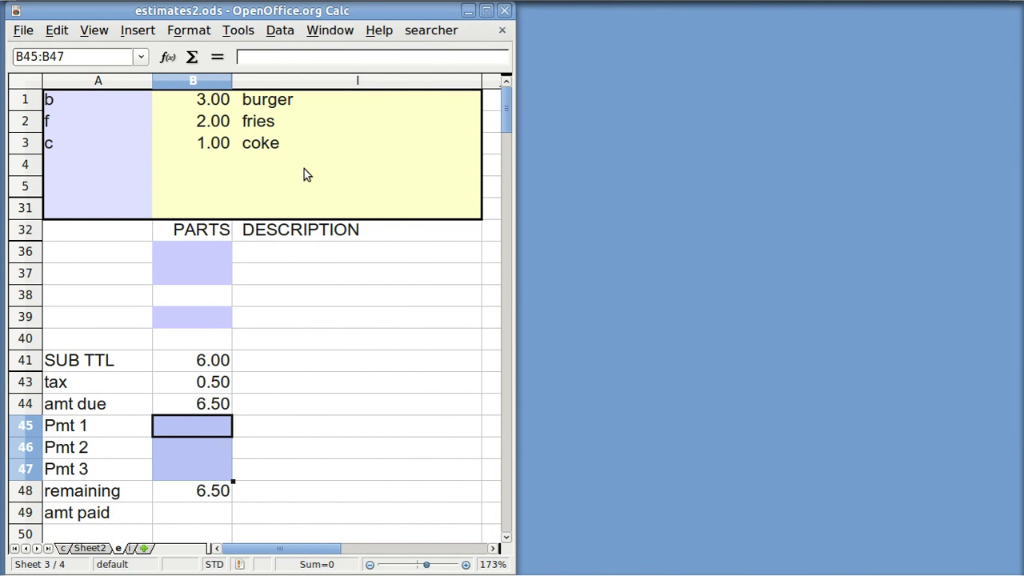
{"action": "key", "text": "alt+Tab"}
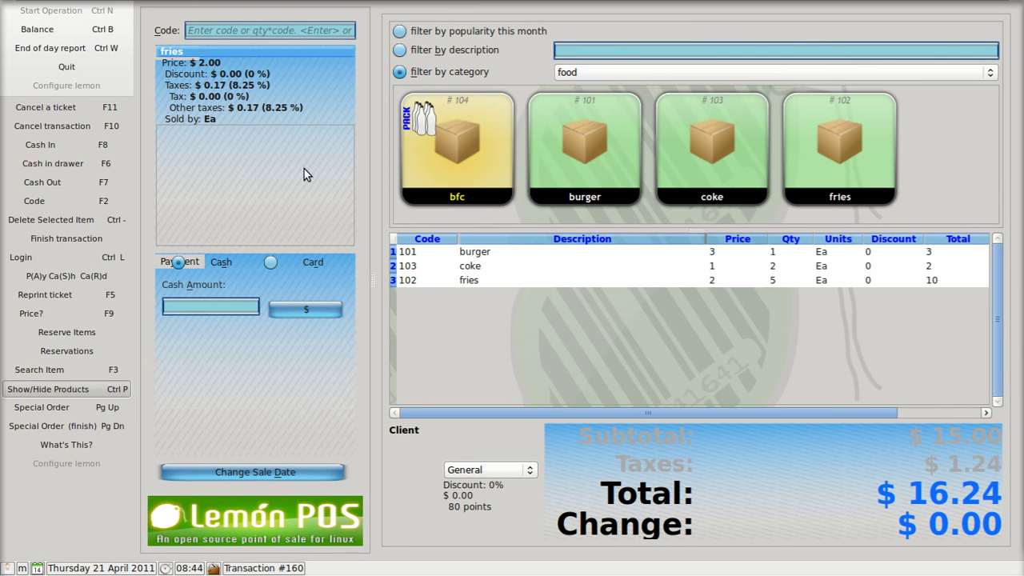
{"action": "key", "text": "alt+Tab"}
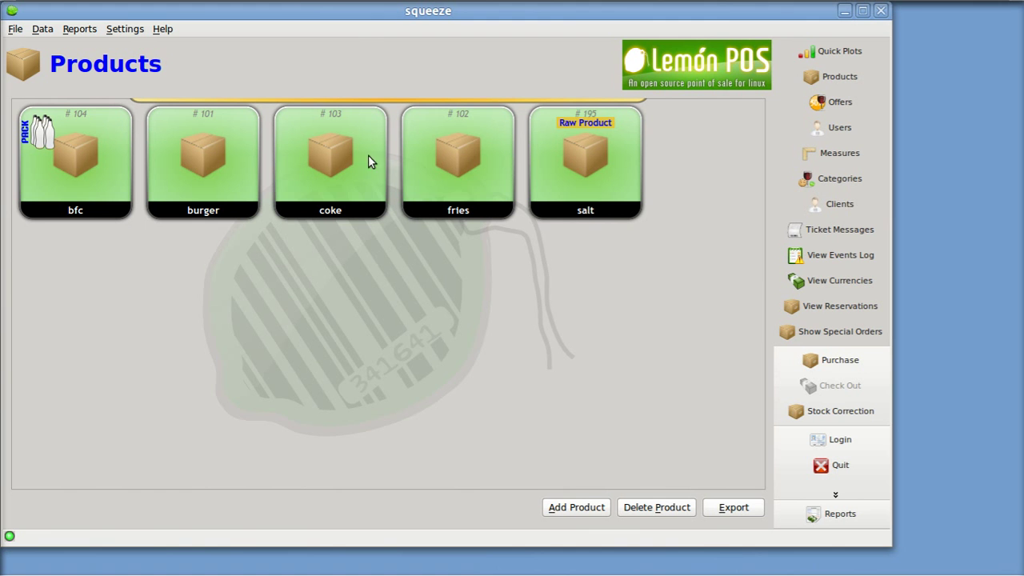
{"action": "left_click", "coordinate": [881, 16]}
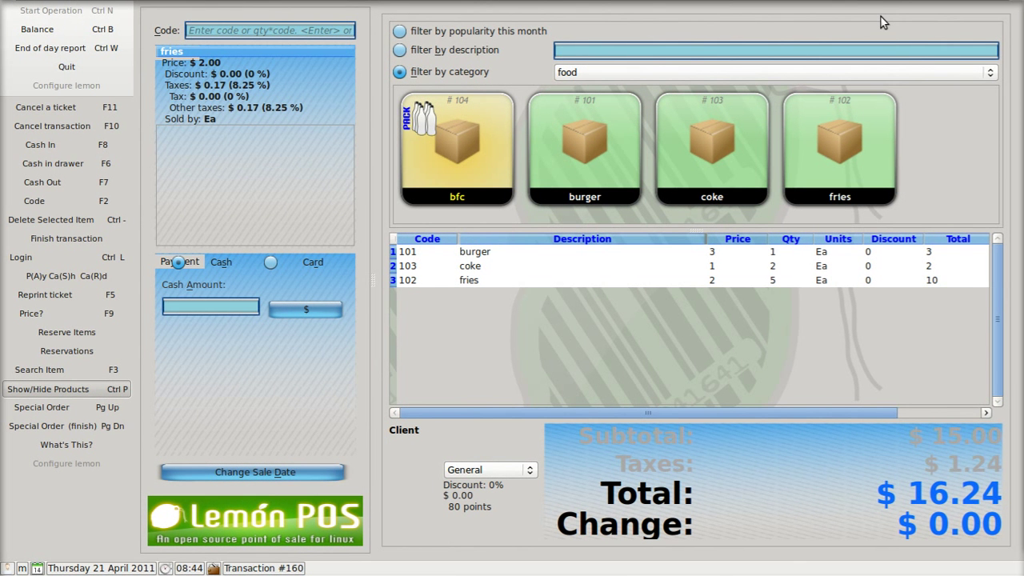
Delete every burger, coke and fries item from the current sale so the ticket is empty.
{"action": "left_click", "coordinate": [692, 258]}
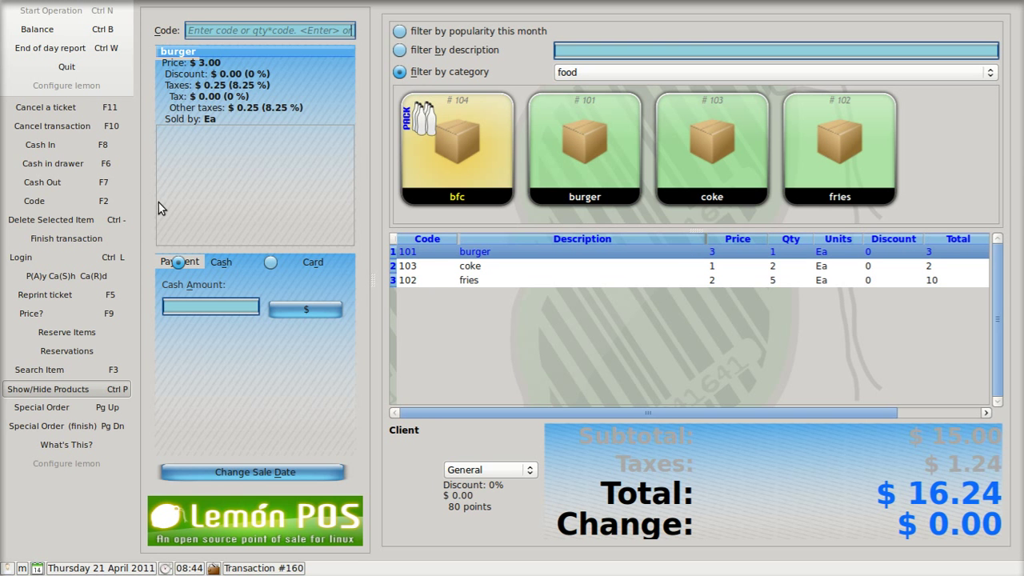
{"action": "left_click", "coordinate": [100, 219]}
{"action": "left_click", "coordinate": [100, 220]}
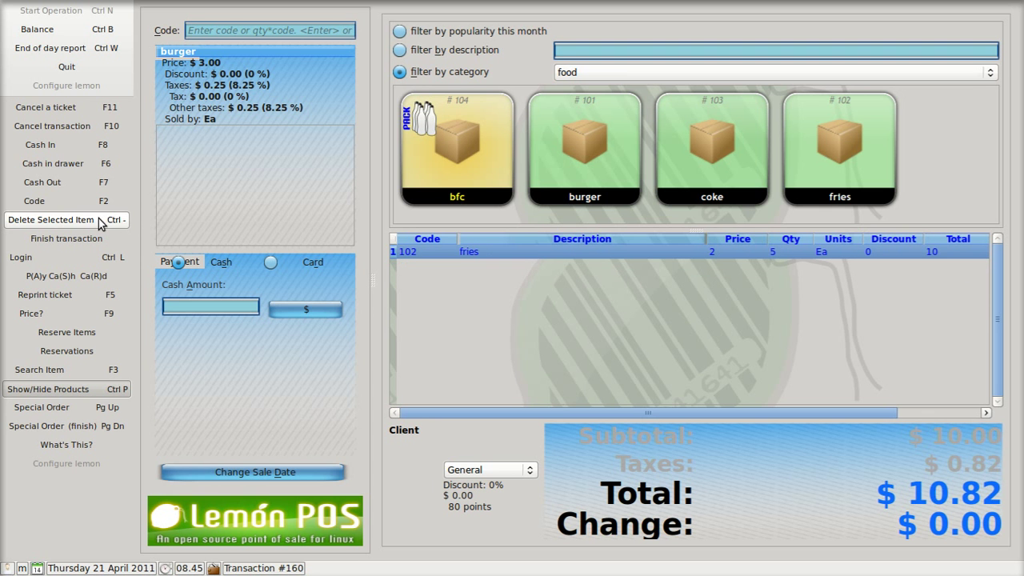
{"action": "left_click", "coordinate": [100, 220]}
{"action": "left_click", "coordinate": [100, 220]}
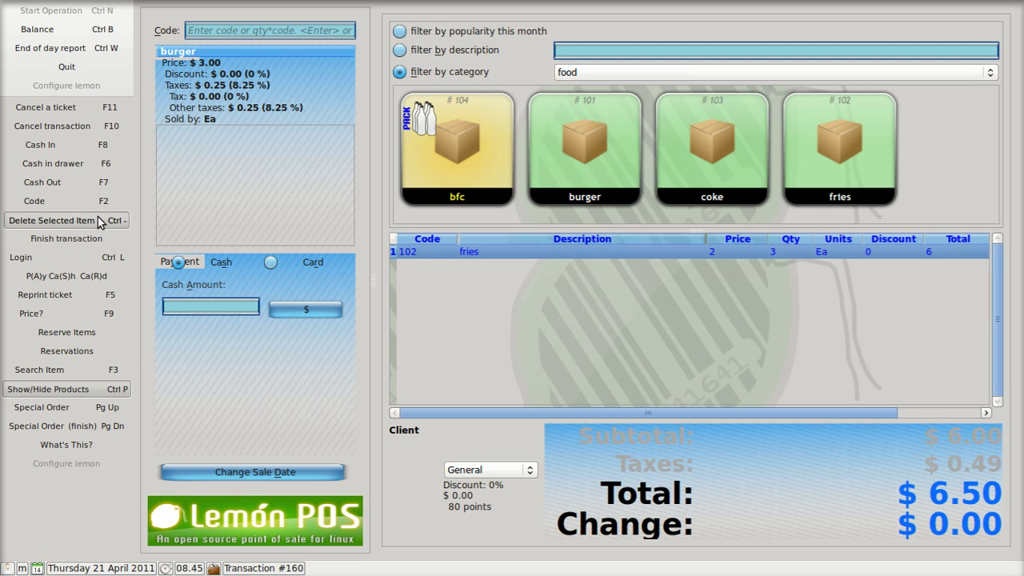
{"action": "left_click", "coordinate": [100, 220]}
{"action": "left_click", "coordinate": [100, 220]}
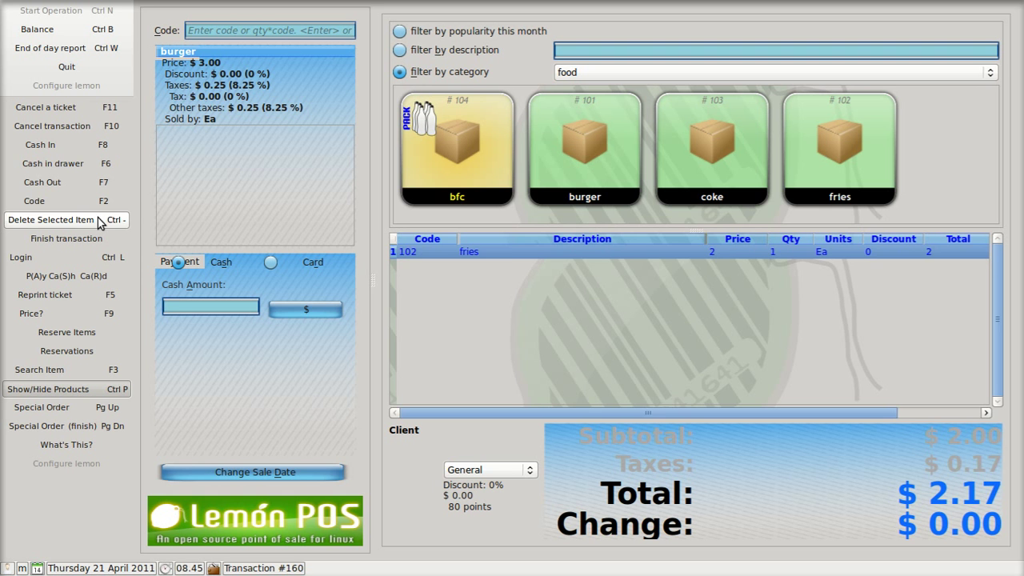
{"action": "left_click", "coordinate": [100, 220]}
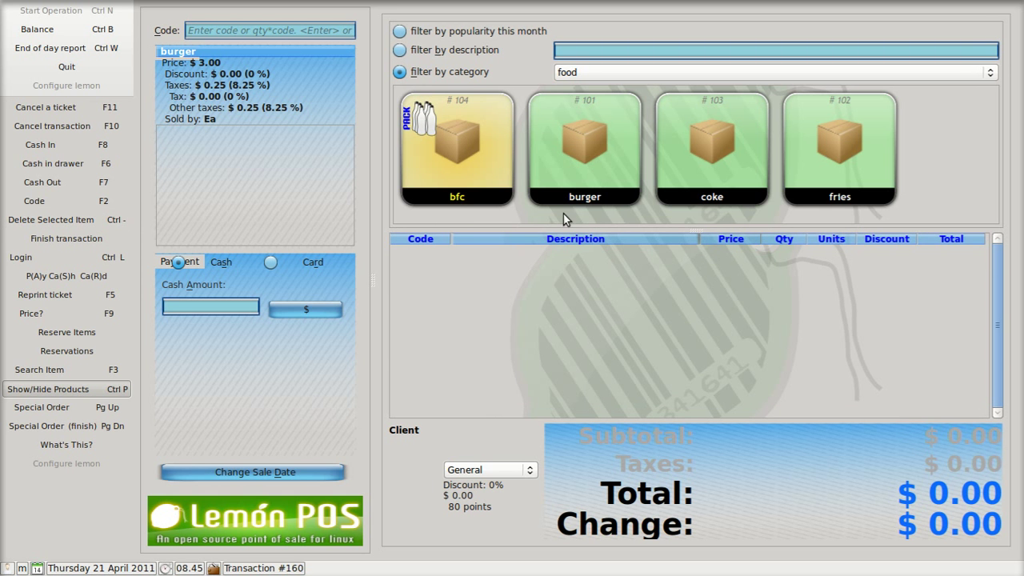
Add one burger to the sale from the product grid and one coke by entering its code 103.
{"action": "mouse_move", "coordinate": [592, 163]}
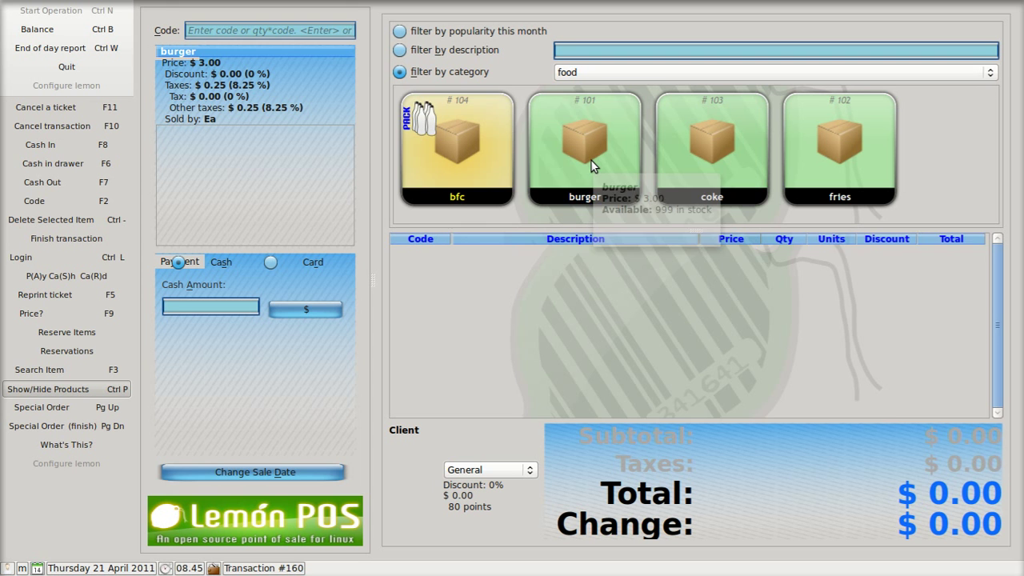
{"action": "left_click", "coordinate": [591, 161]}
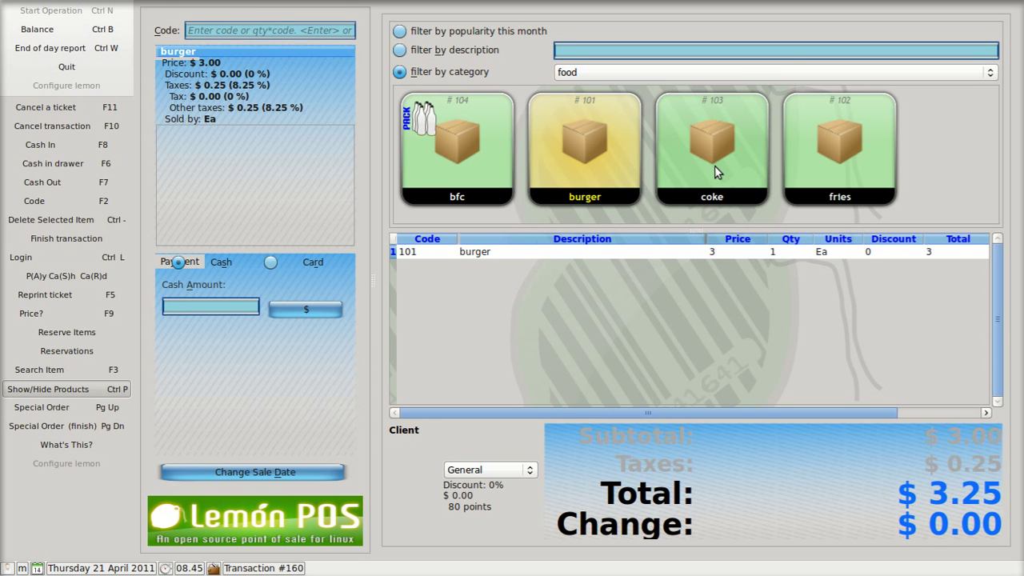
{"action": "left_click", "coordinate": [342, 29]}
{"action": "type", "text": "103"}
{"action": "key", "text": "Return"}
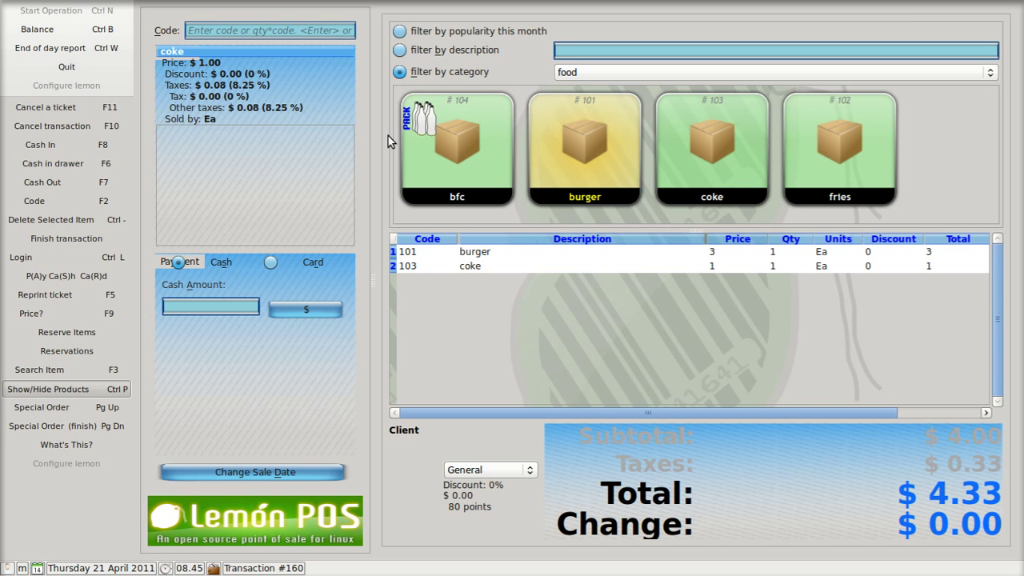
Delete the coke line from the sale and add two cokes with the quantity-and-code entry 2*c.
{"action": "left_click", "coordinate": [469, 270]}
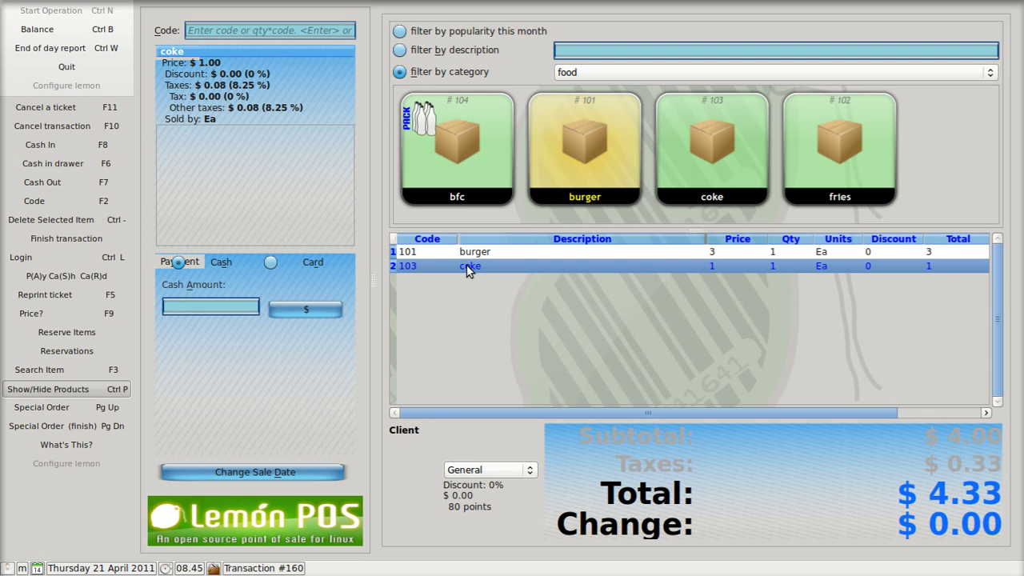
{"action": "left_click", "coordinate": [110, 229]}
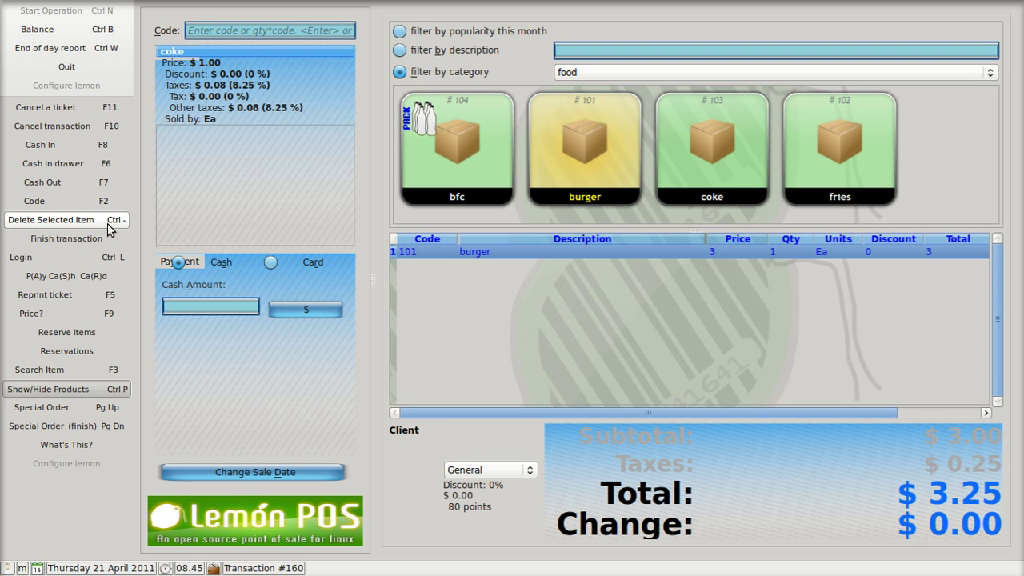
{"action": "left_click", "coordinate": [317, 30]}
{"action": "type", "text": "2"}
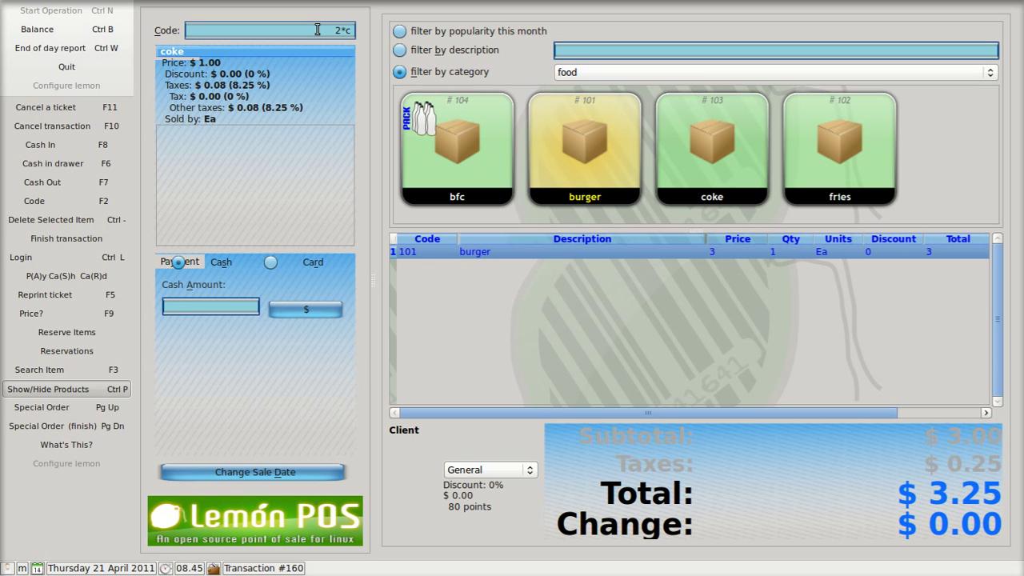
{"action": "type", "text": "*c"}
{"action": "key", "text": "Return"}
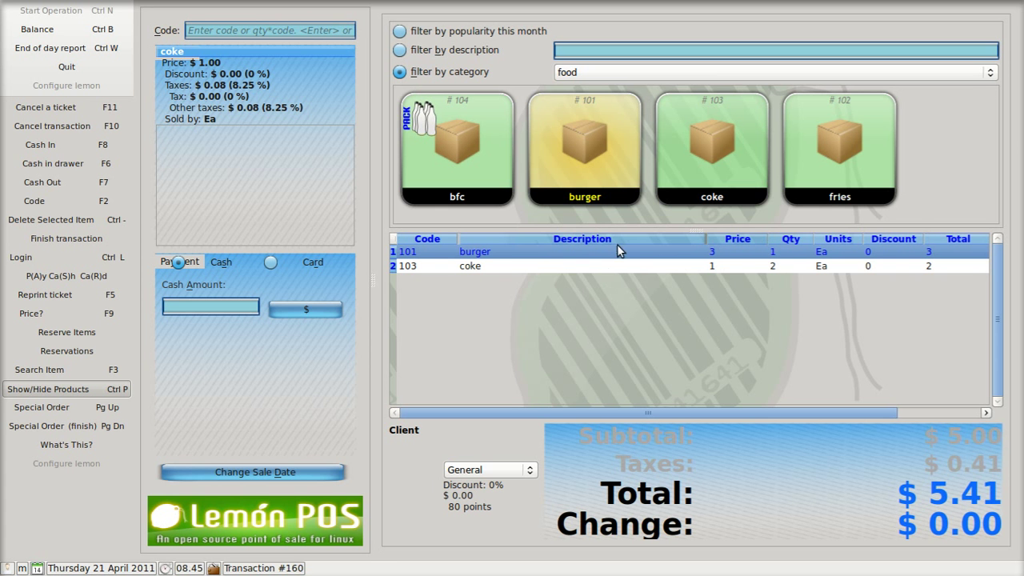
Add 12 fries with the quantity-and-code entry 12*f and raise the burger line's quantity to 2.
{"action": "mouse_move", "coordinate": [715, 153]}
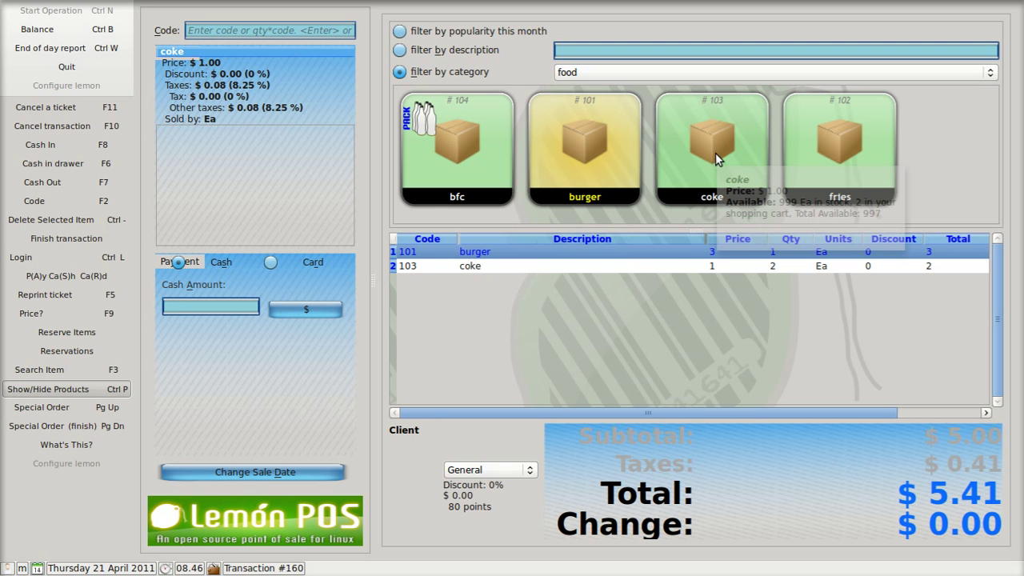
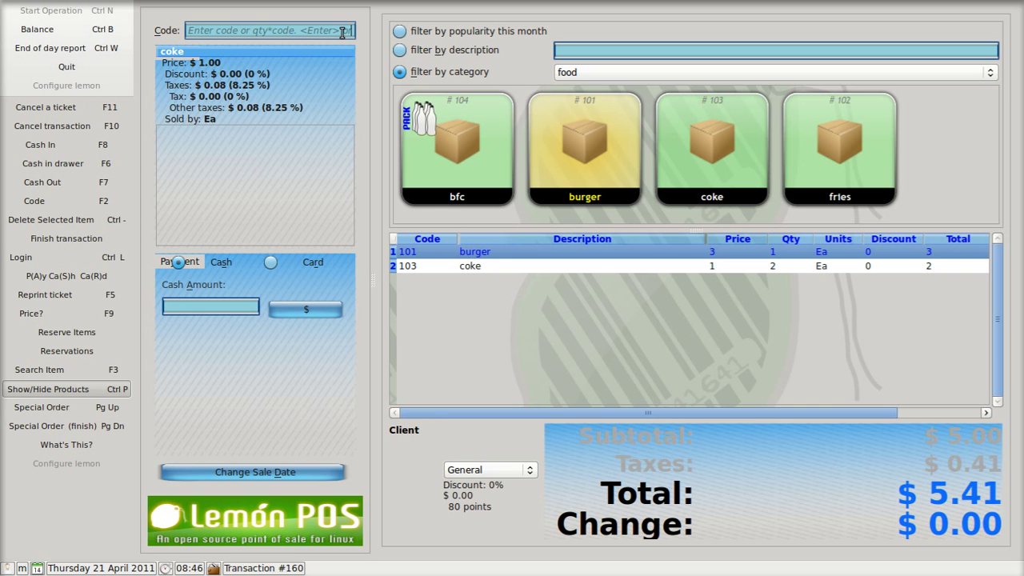
{"action": "left_click", "coordinate": [342, 33]}
{"action": "type", "text": "2"}
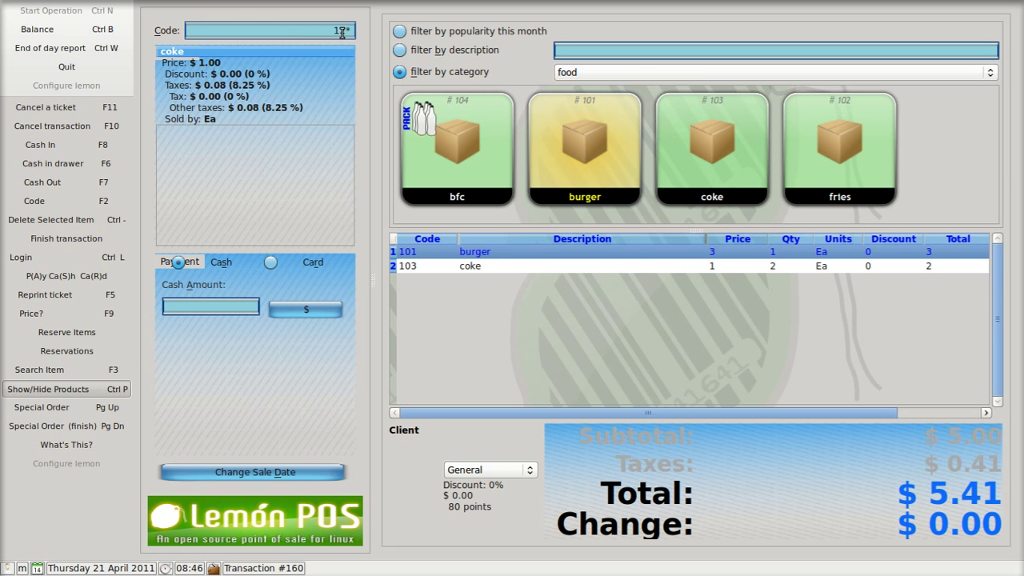
{"action": "type", "text": "*"}
{"action": "type", "text": "f"}
{"action": "key", "text": "Return"}
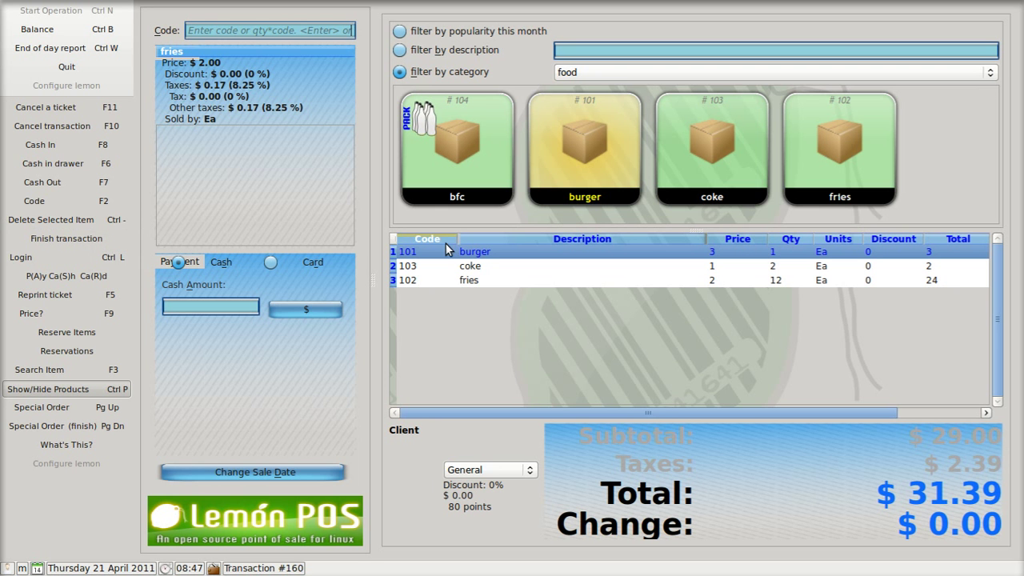
{"action": "left_click", "coordinate": [538, 257]}
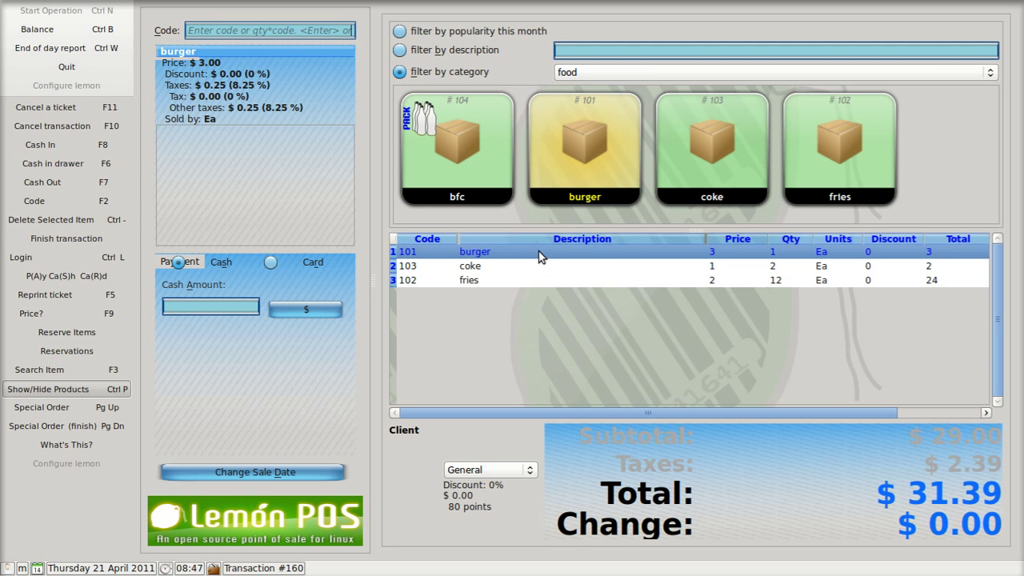
{"action": "double_click", "coordinate": [538, 256]}
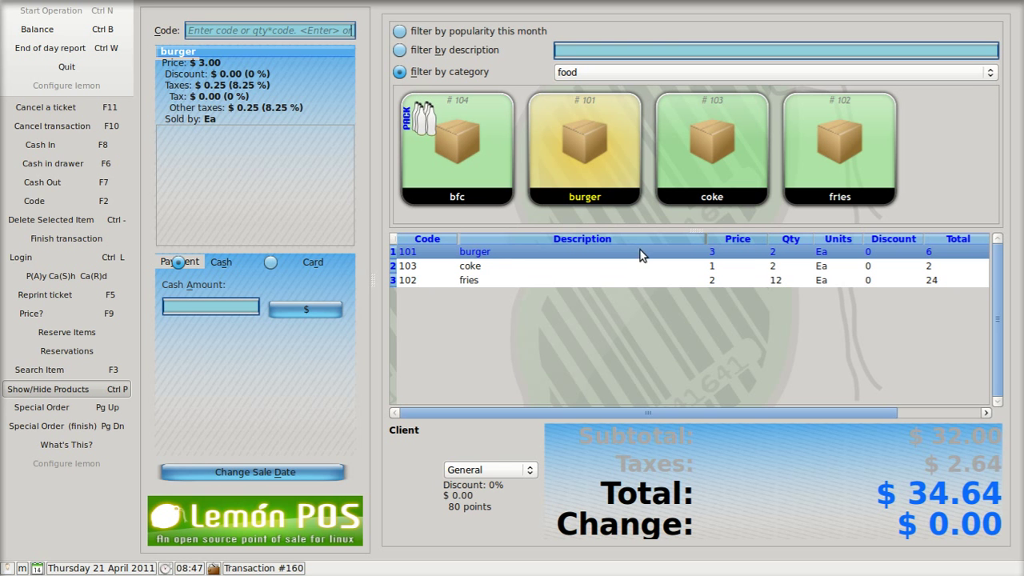
Clear the sale by deleting all burgers, cokes and the 12 fries one item at a time.
{"action": "left_click", "coordinate": [96, 225]}
{"action": "left_click", "coordinate": [96, 224]}
{"action": "left_click", "coordinate": [96, 226]}
{"action": "left_click", "coordinate": [96, 225]}
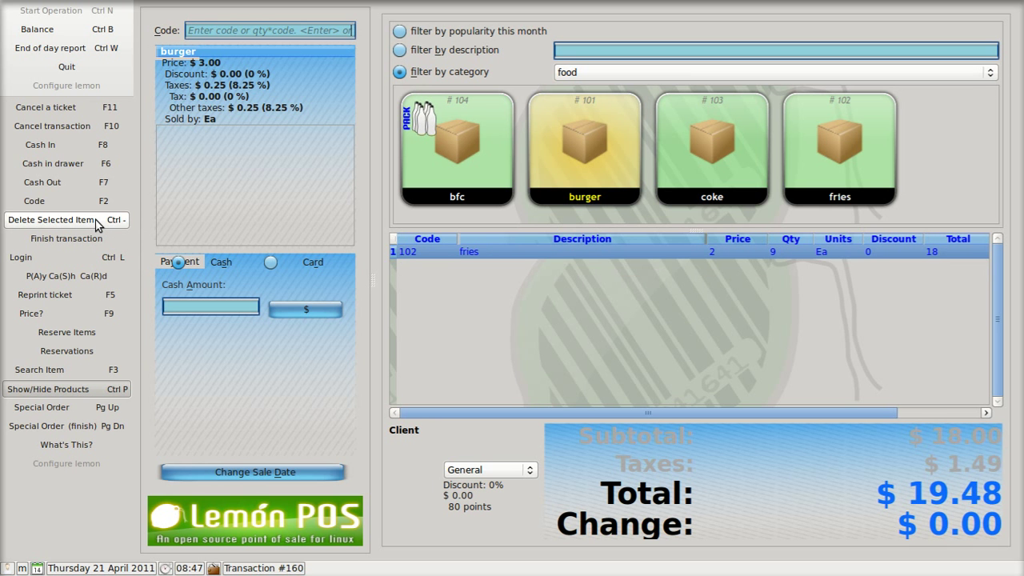
{"action": "left_click", "coordinate": [96, 224]}
{"action": "left_click", "coordinate": [96, 225]}
{"action": "left_click", "coordinate": [96, 224]}
{"action": "left_click", "coordinate": [96, 225]}
{"action": "left_click", "coordinate": [96, 224]}
{"action": "left_click", "coordinate": [96, 224]}
{"action": "left_click", "coordinate": [96, 224]}
{"action": "left_click", "coordinate": [96, 224]}
{"action": "left_click", "coordinate": [95, 223]}
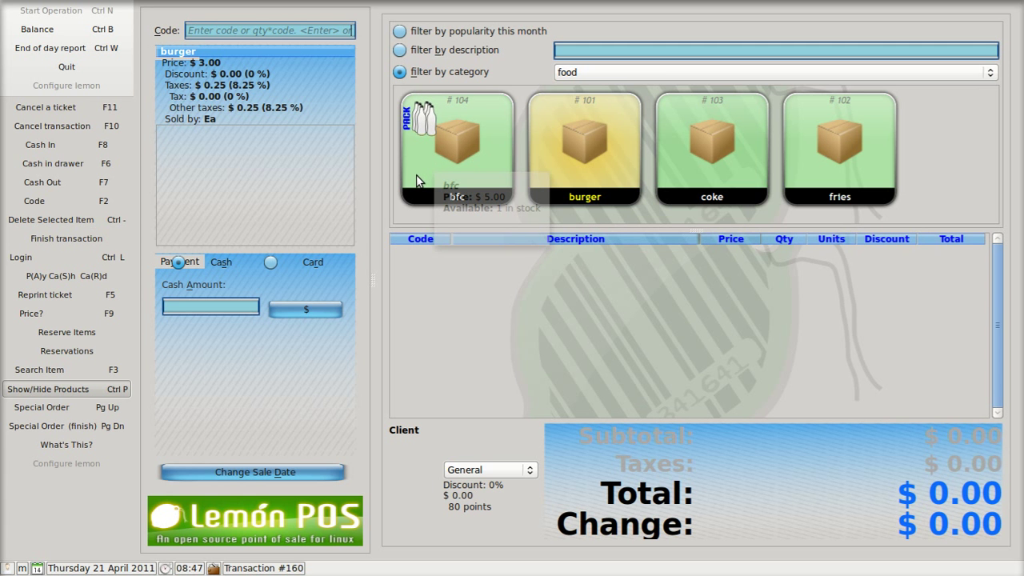
Add one bfc pack to the sale and delete its line again.
{"action": "left_click", "coordinate": [446, 133]}
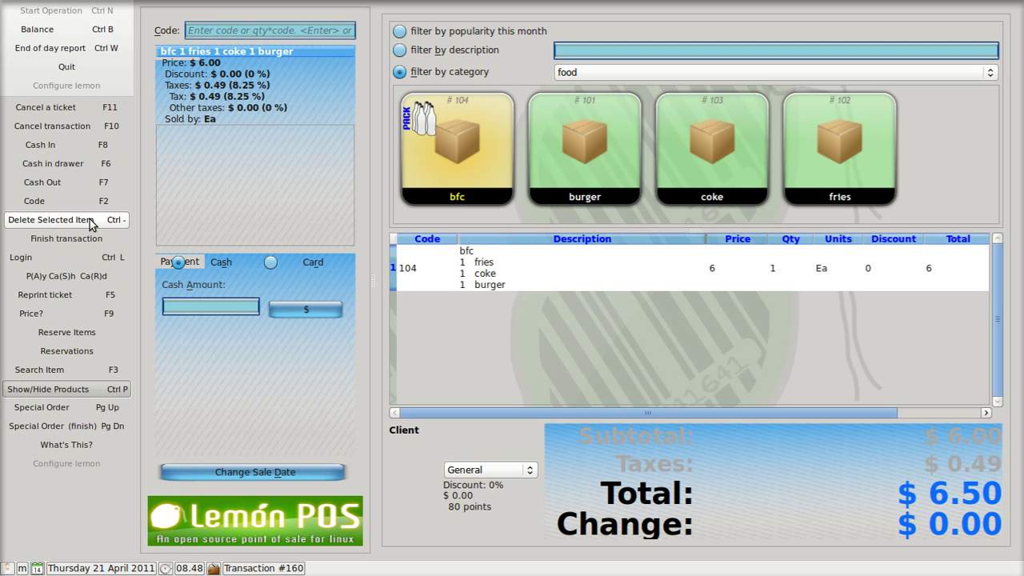
{"action": "left_click", "coordinate": [452, 266]}
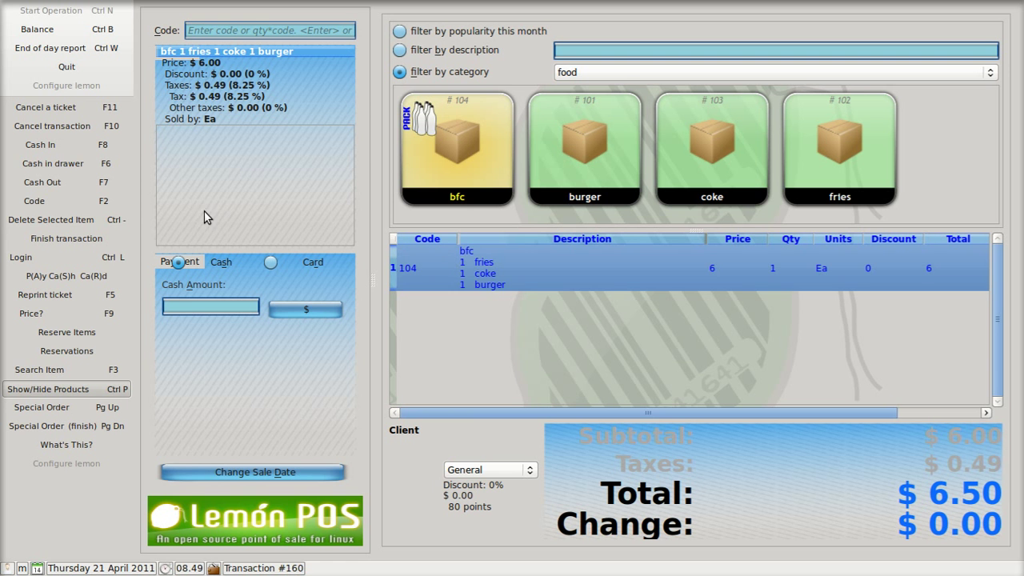
{"action": "left_click", "coordinate": [108, 224]}
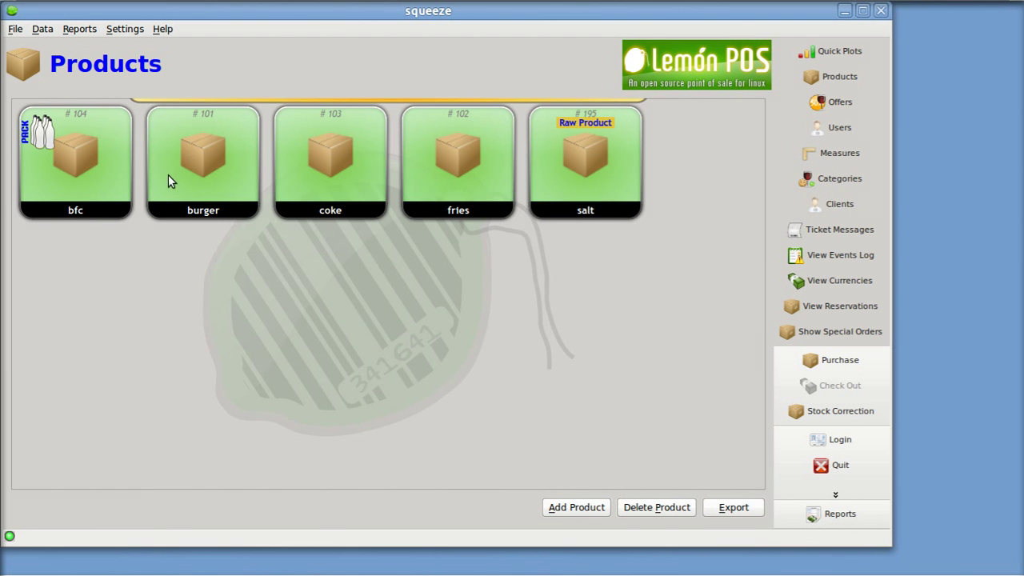
Inspect the burger product's details in squeeze, compute 1/3-1 in the Calculator, and close the product editor without saving.
{"action": "double_click", "coordinate": [212, 167]}
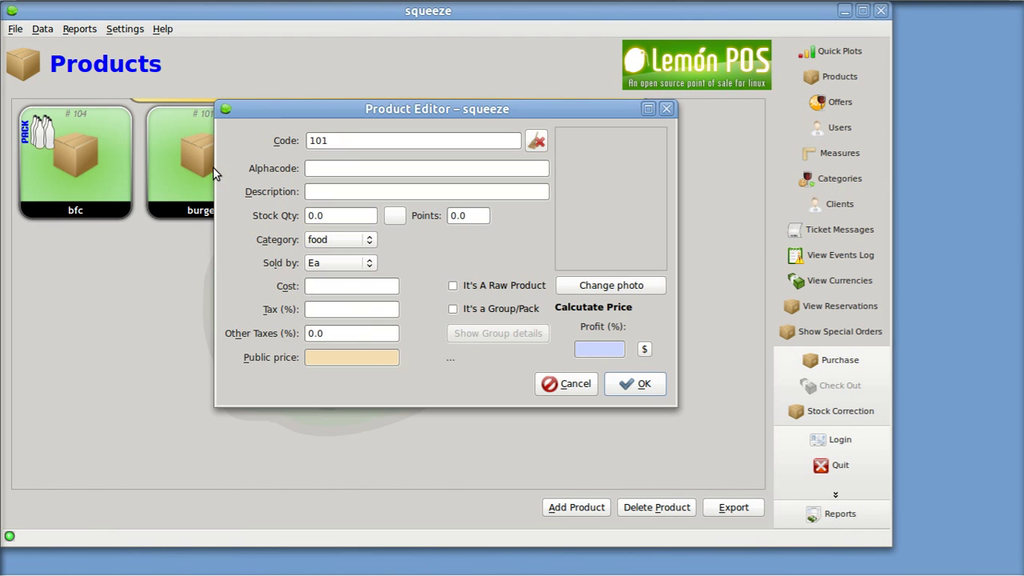
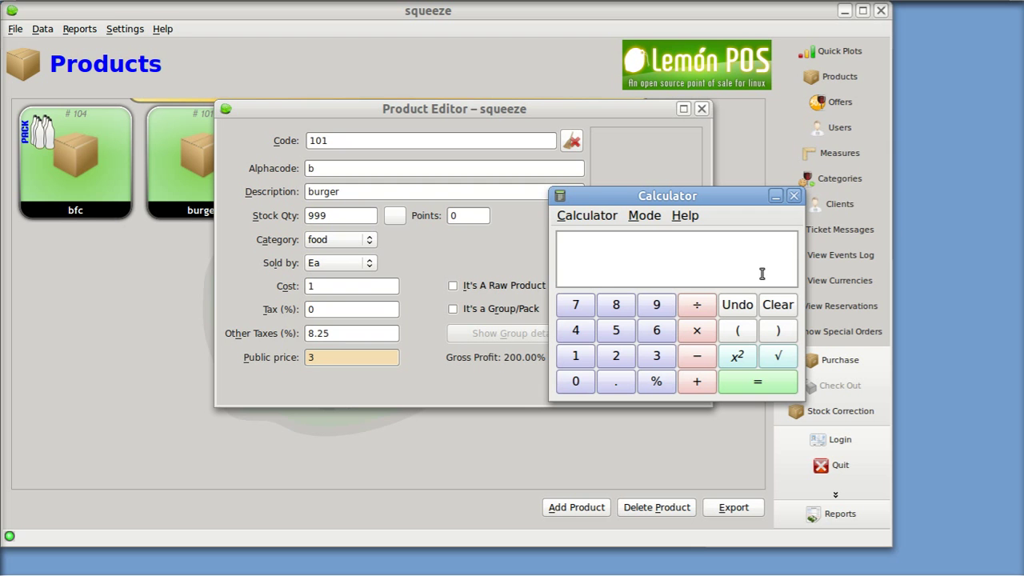
{"action": "left_click", "coordinate": [765, 271]}
{"action": "type", "text": "1"}
{"action": "type", "text": "/3"}
{"action": "type", "text": "-1"}
{"action": "key", "text": "Return"}
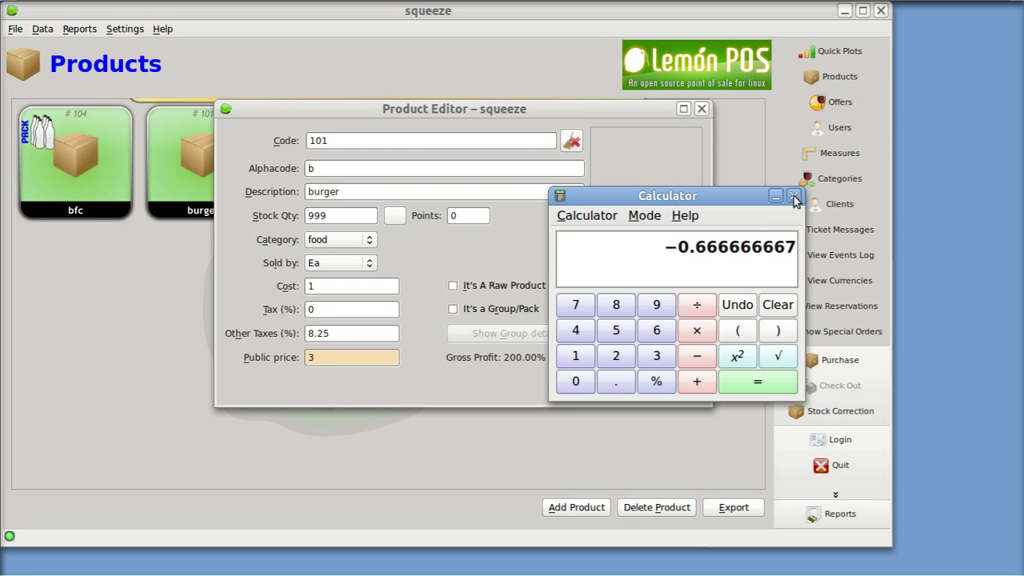
{"action": "left_click", "coordinate": [793, 197]}
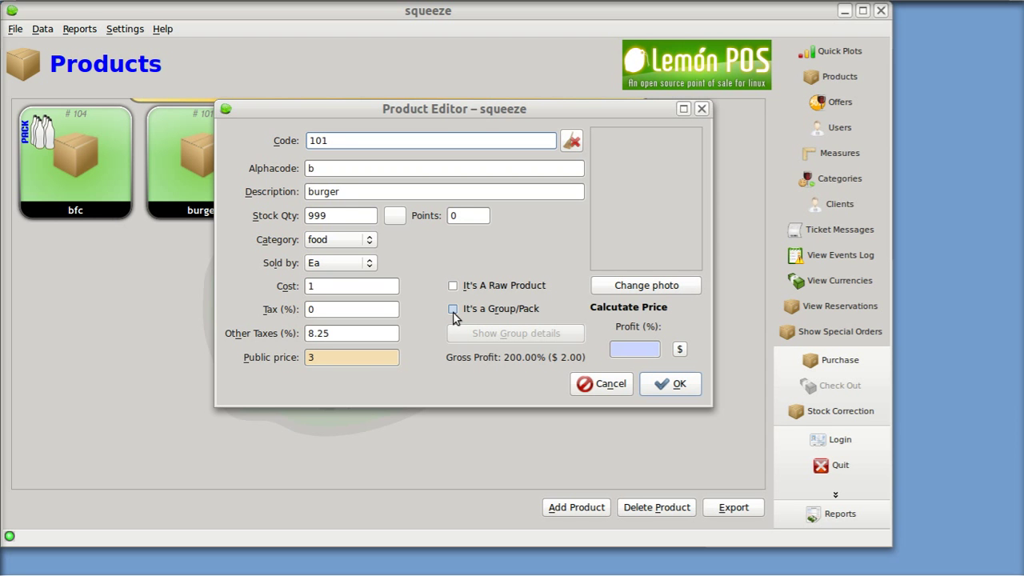
{"action": "left_click", "coordinate": [701, 110]}
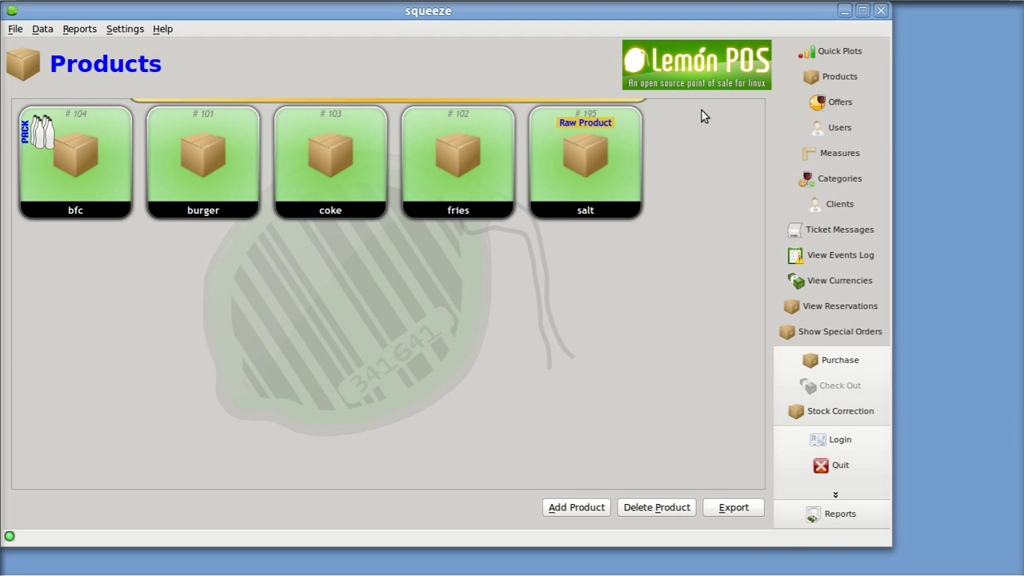
Open the bfc pack in the product editor and show its group details.
{"action": "double_click", "coordinate": [83, 158]}
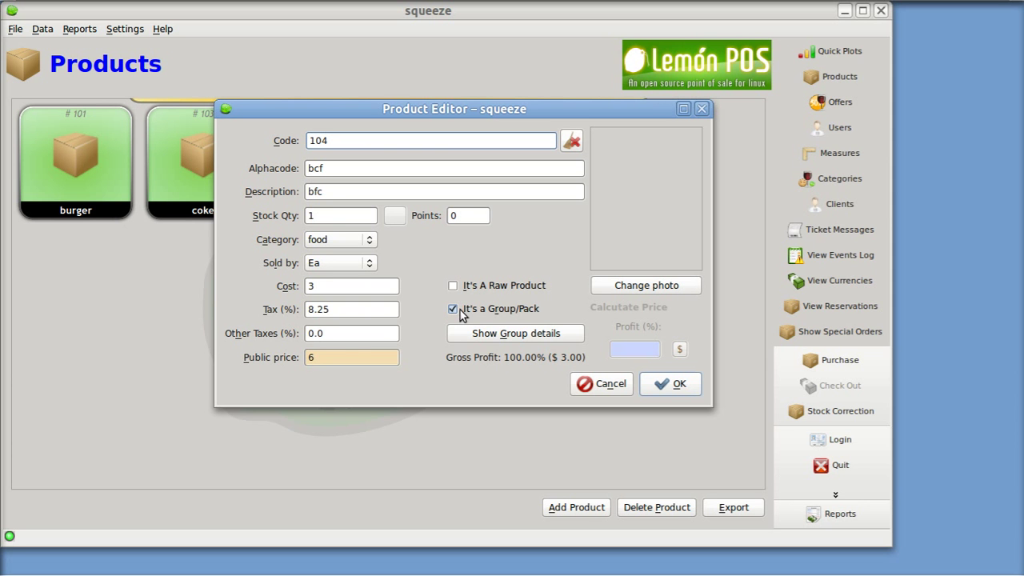
{"action": "left_click", "coordinate": [494, 337]}
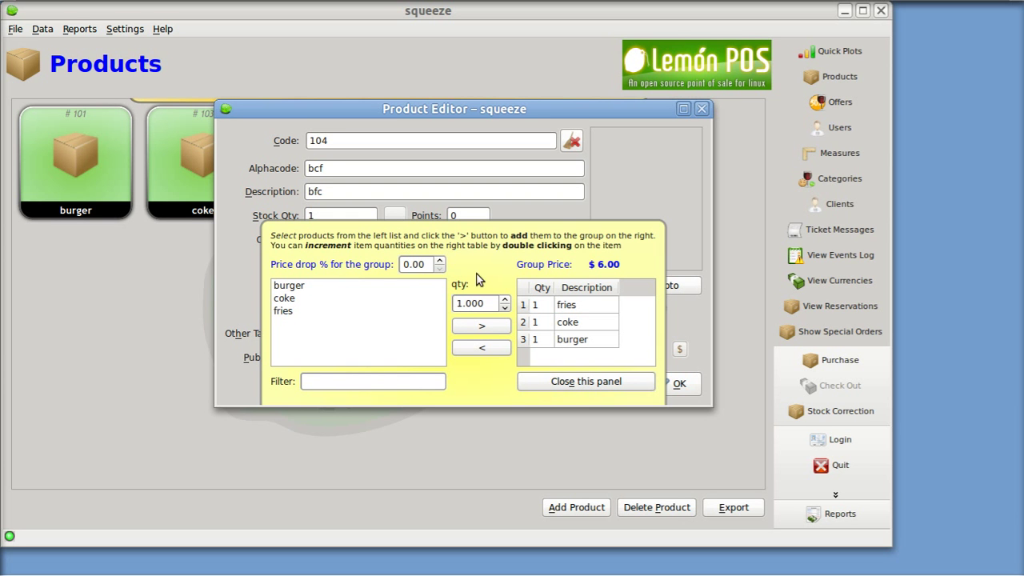
Close the bfc pack's group details and exit the product editor without saving.
{"action": "left_click", "coordinate": [601, 380]}
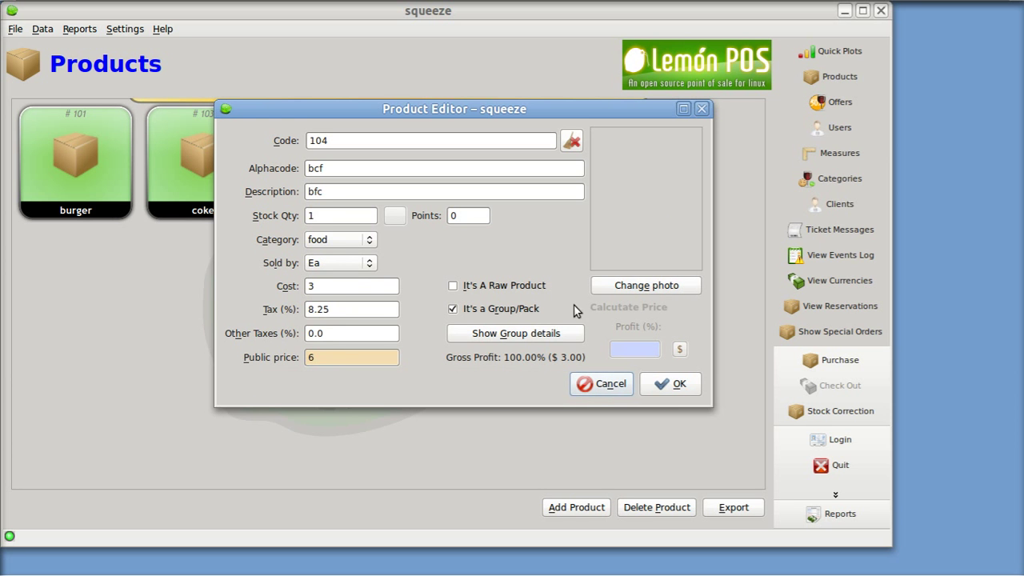
{"action": "left_click", "coordinate": [701, 109]}
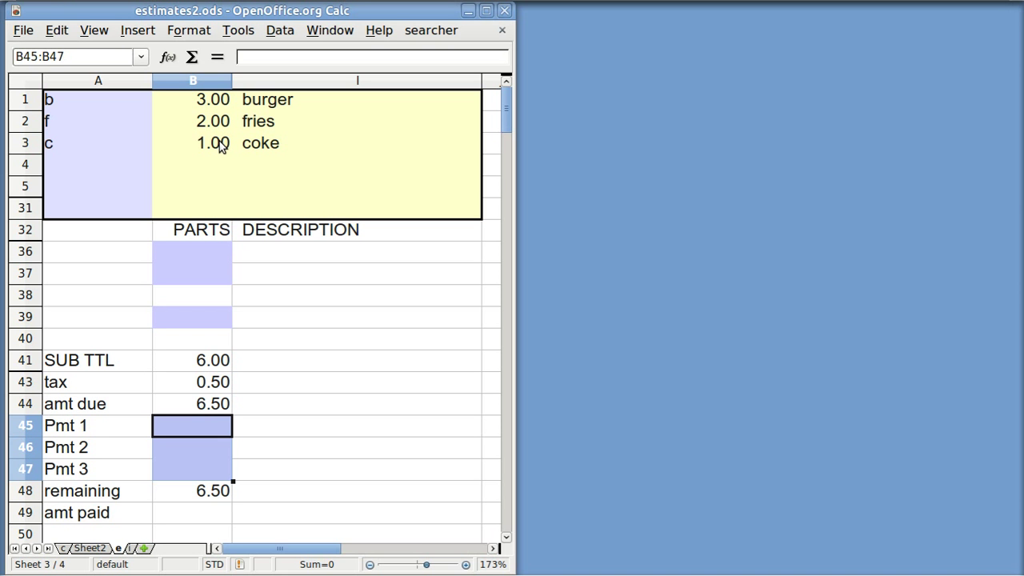
In the estimates2.ods spreadsheet in OpenOffice.org Calc, inspect the tax formula in B43 and the entry cells B36, B37 and B39.
{"action": "left_click", "coordinate": [215, 384]}
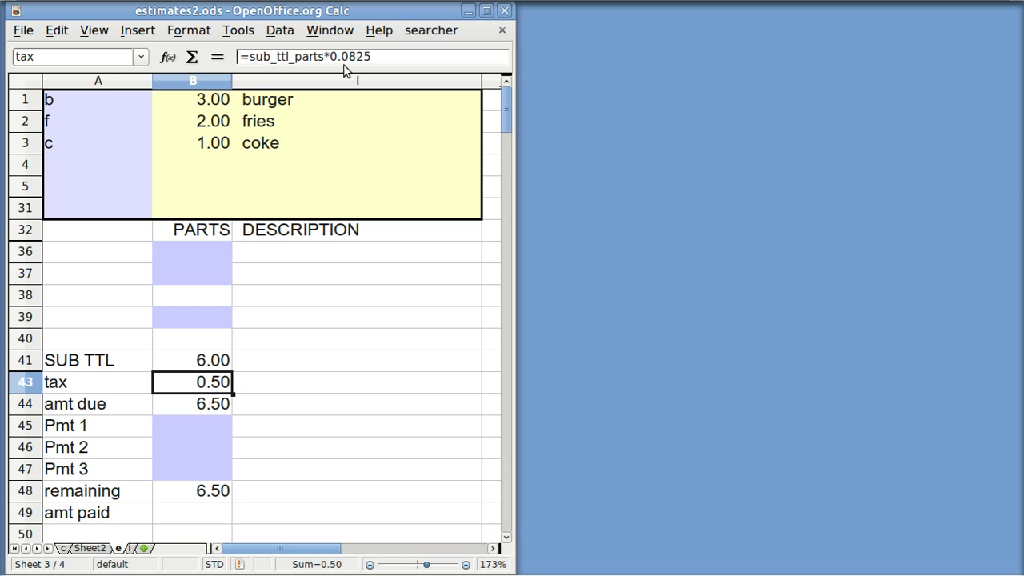
{"action": "left_click", "coordinate": [197, 255]}
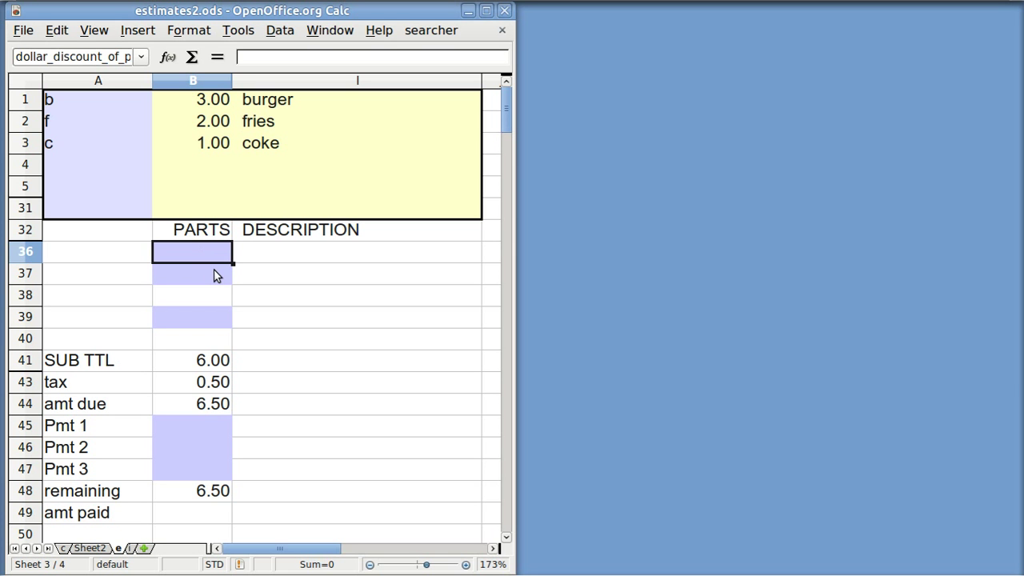
{"action": "left_click", "coordinate": [214, 275]}
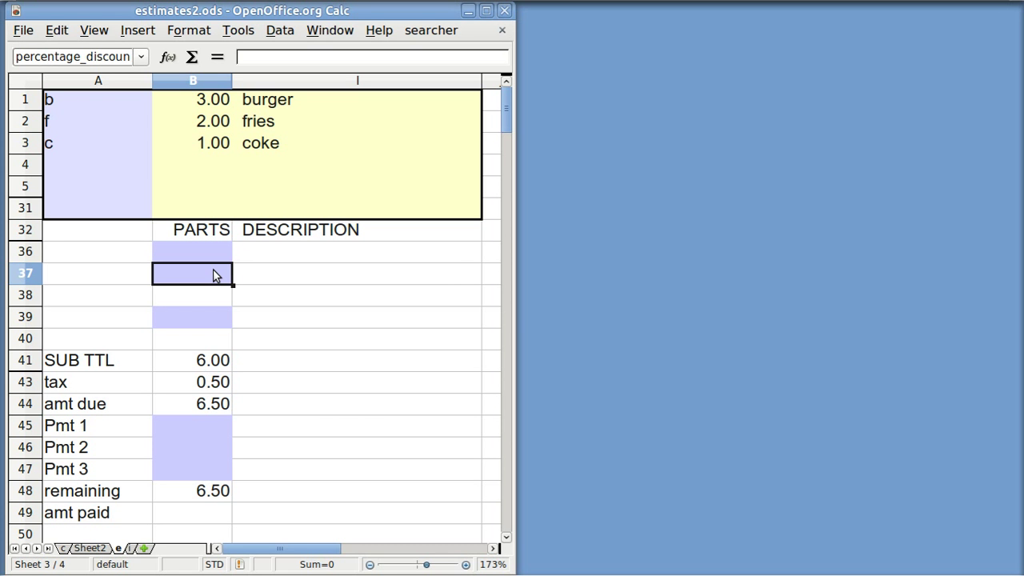
{"action": "left_click", "coordinate": [204, 323]}
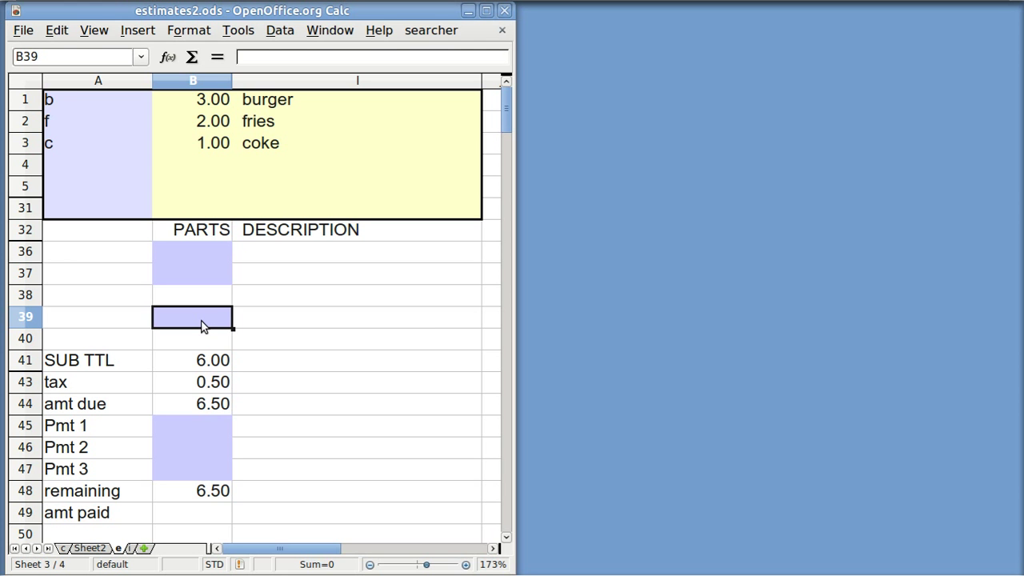
Try dollar discounts of .75 and 1.25 in cell B36 and clear the cell again.
{"action": "left_click", "coordinate": [194, 252]}
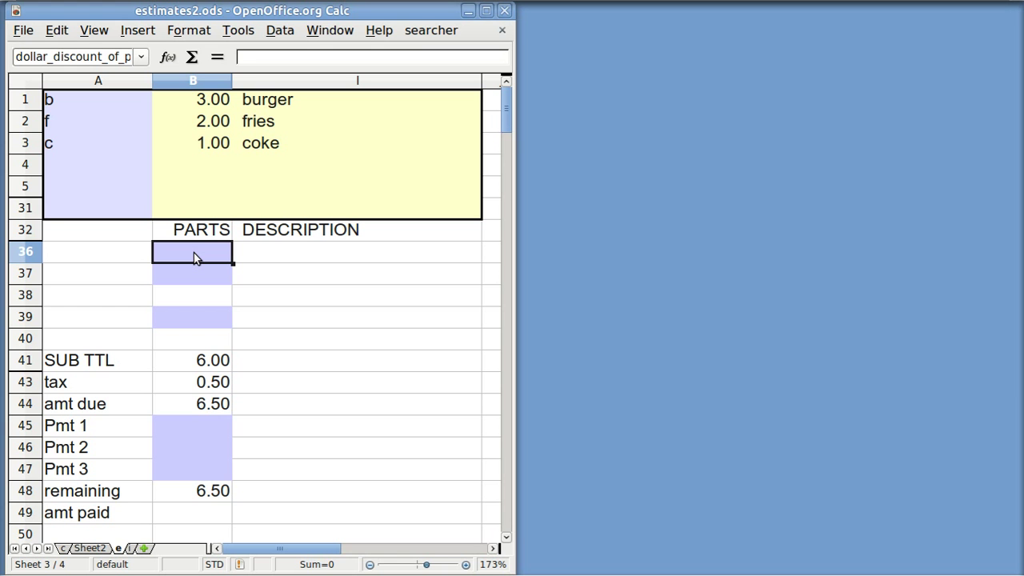
{"action": "type", "text": ".75"}
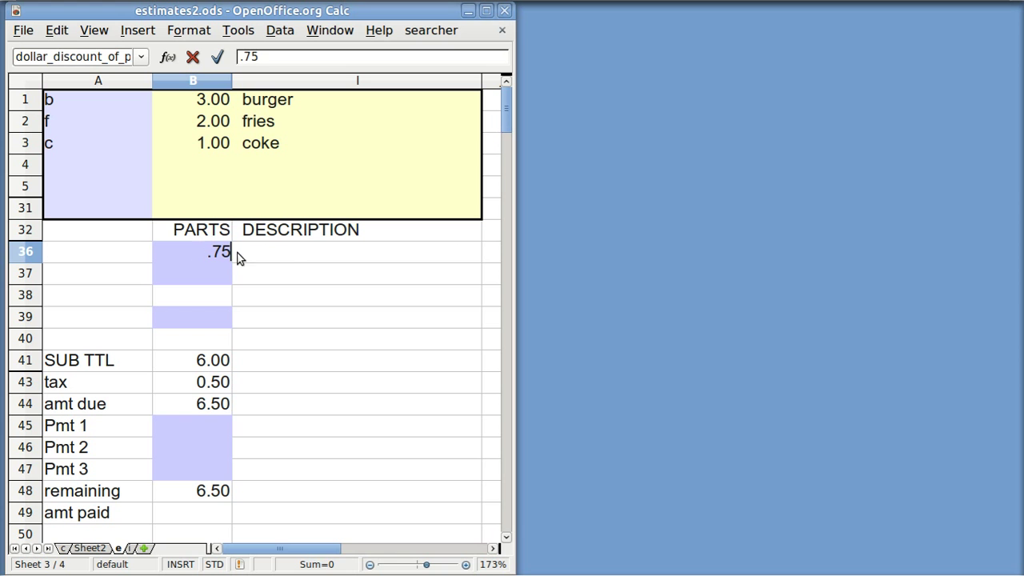
{"action": "key", "text": "Return"}
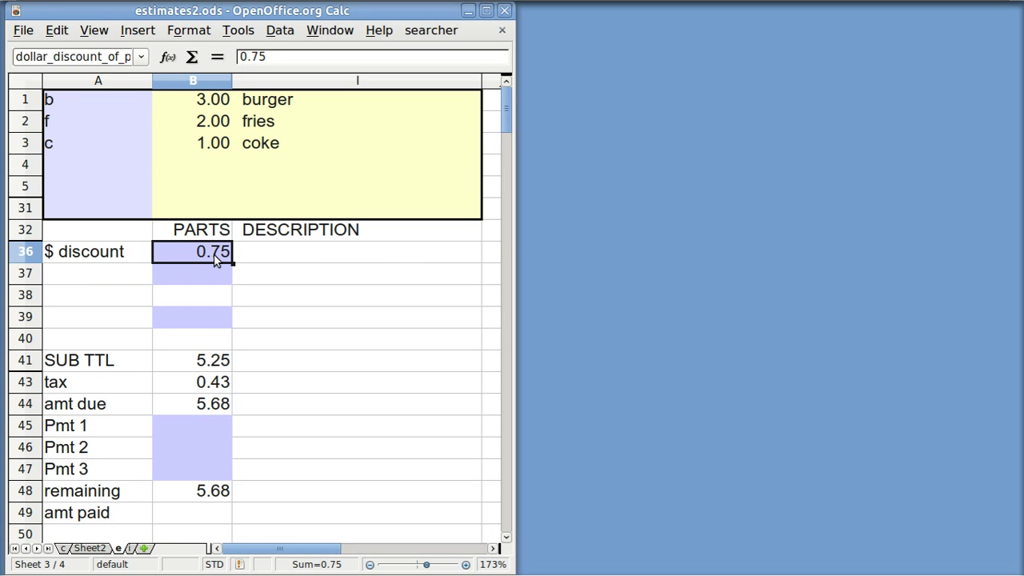
{"action": "type", "text": "1"}
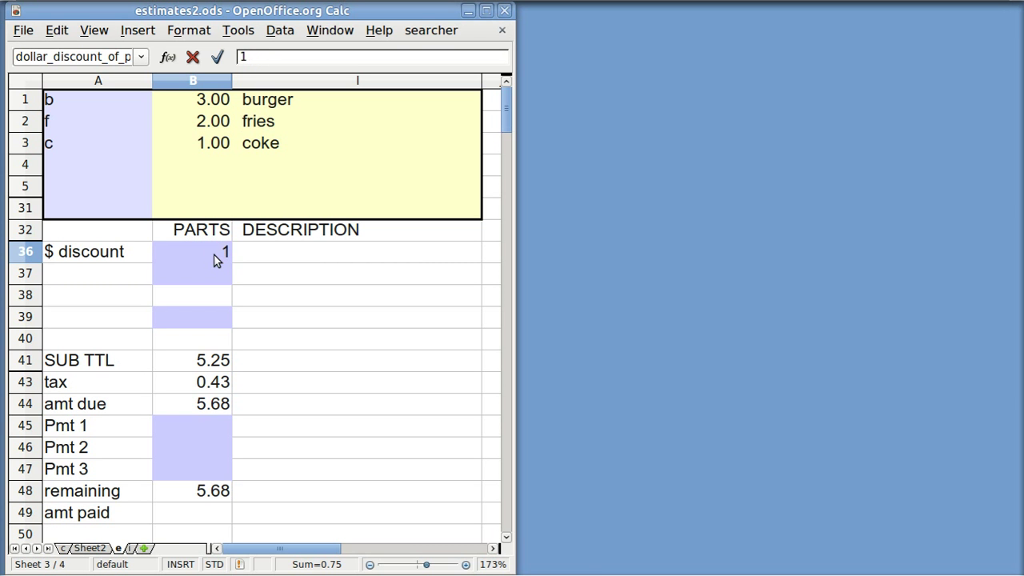
{"action": "type", "text": ".25"}
{"action": "key", "text": "Return"}
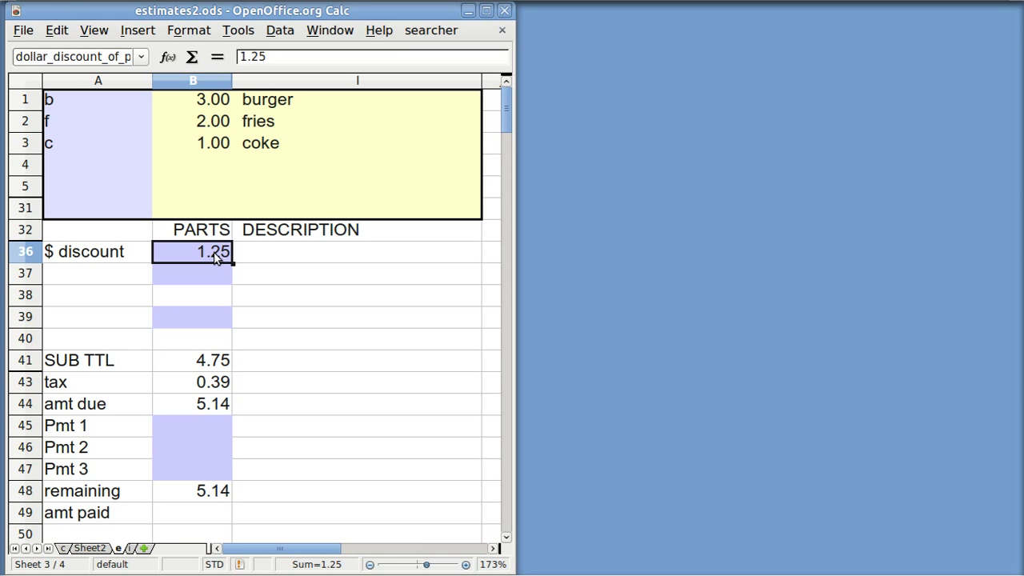
{"action": "key", "text": "BackSpace"}
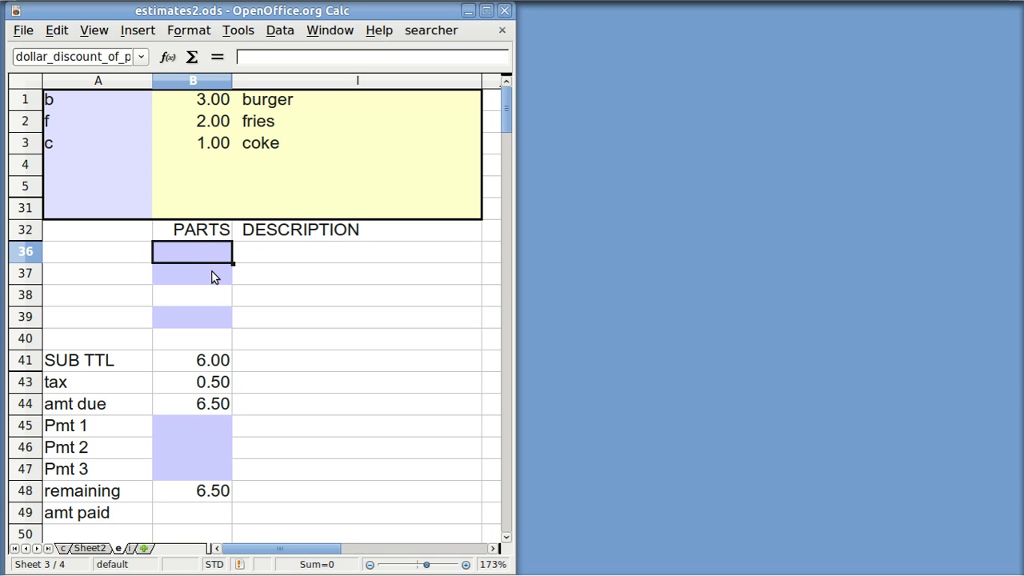
Try percentage discounts of 5%, 8% and 15% in cell B37 and clear the cell again.
{"action": "left_click", "coordinate": [212, 273]}
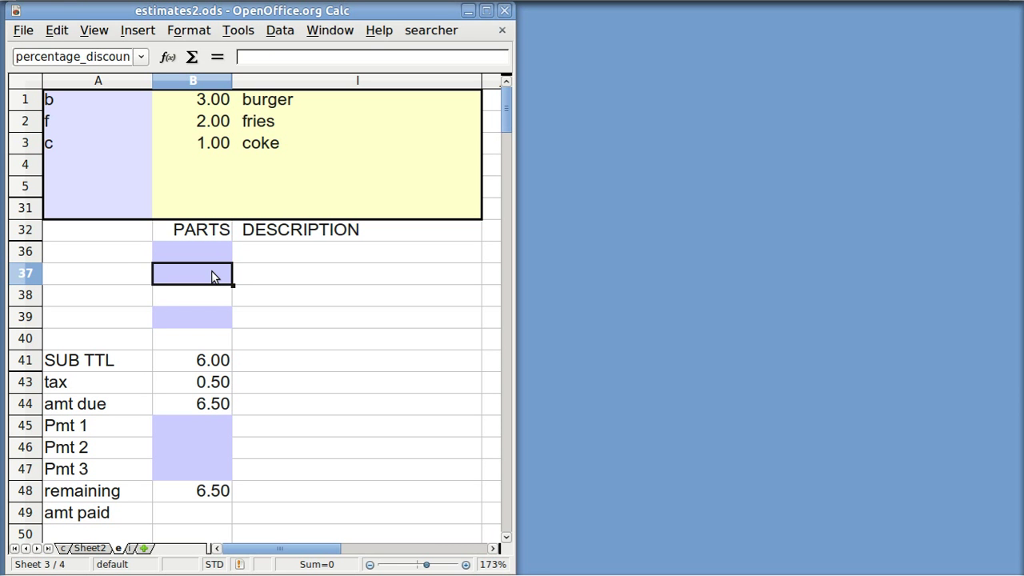
{"action": "type", "text": "5%"}
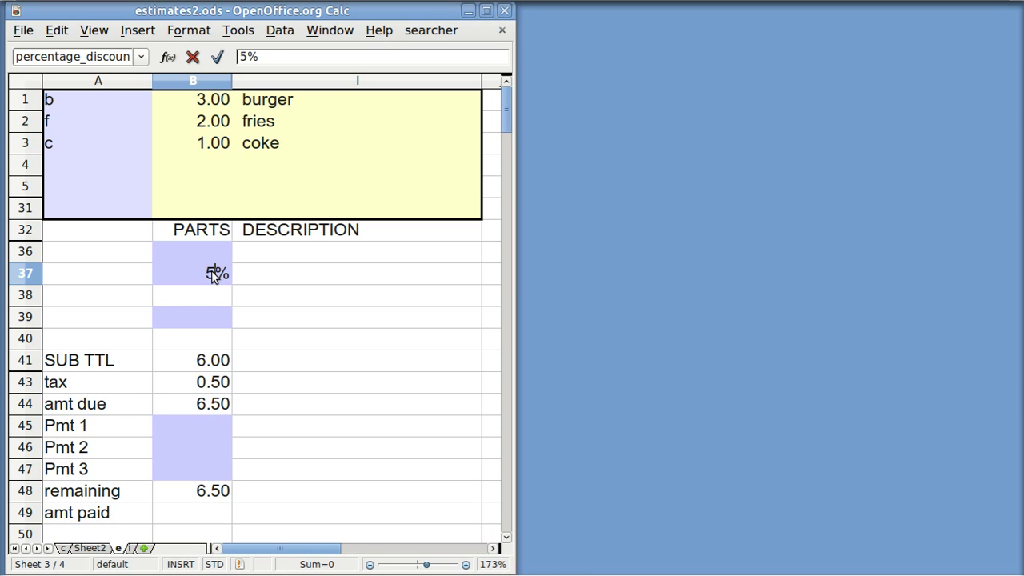
{"action": "key", "text": "Left"}
{"action": "key", "text": "Return"}
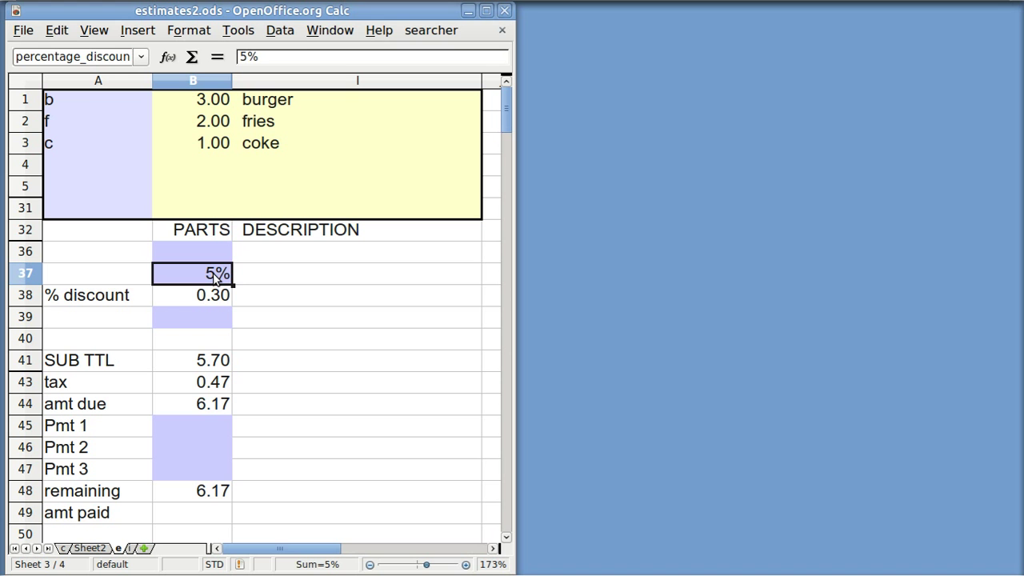
{"action": "type", "text": "8"}
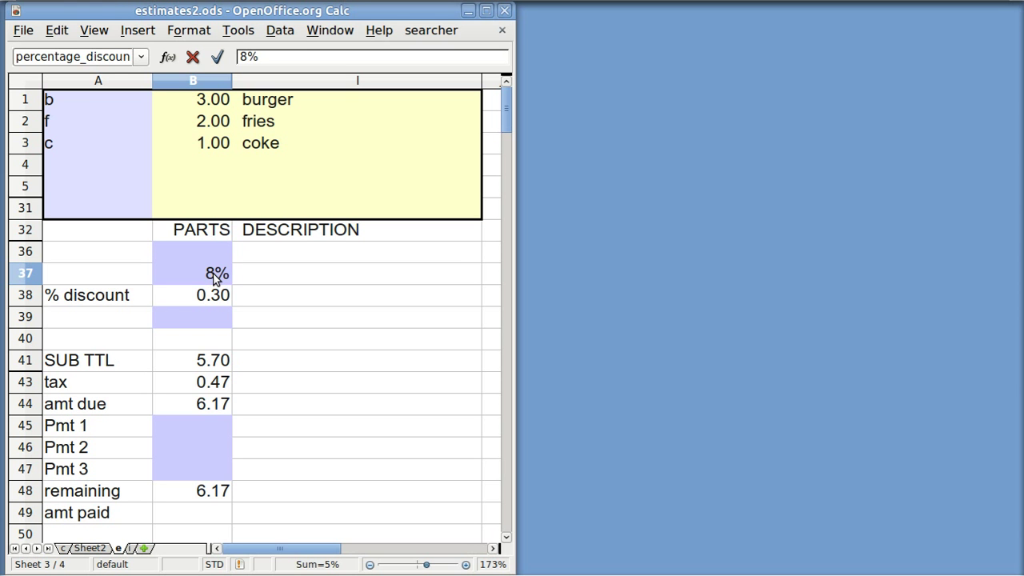
{"action": "key", "text": "Return"}
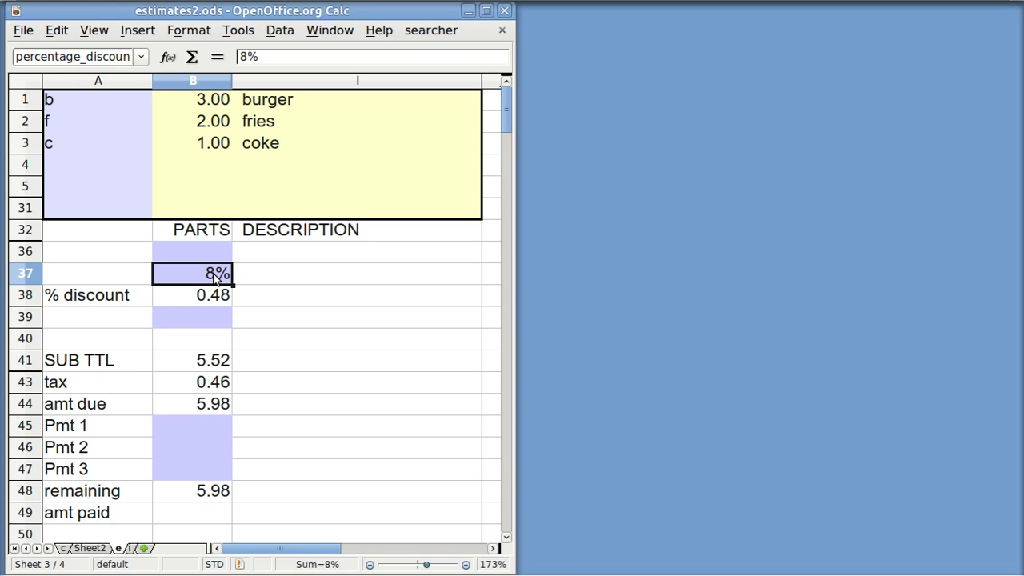
{"action": "type", "text": "15"}
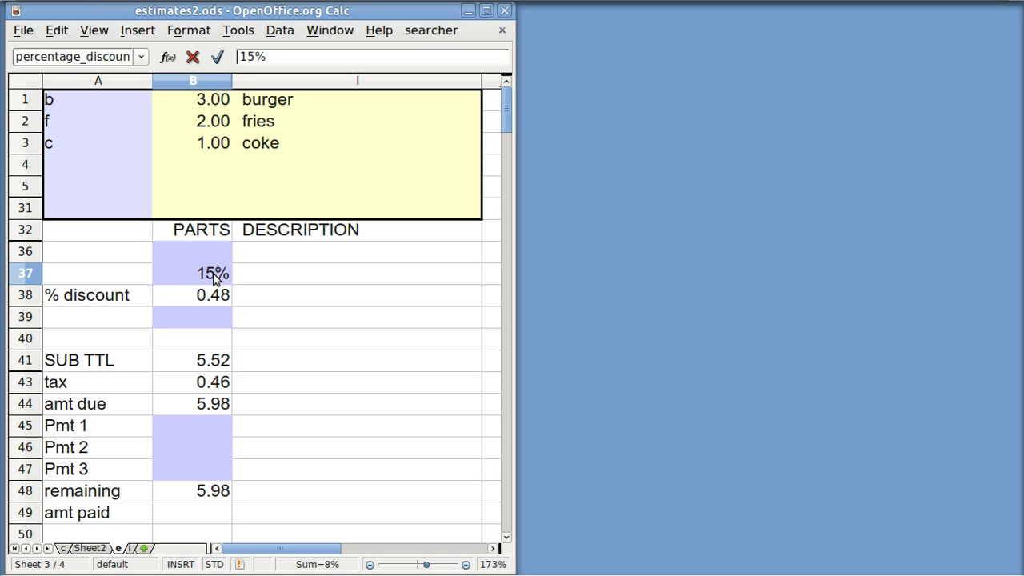
{"action": "key", "text": "Return"}
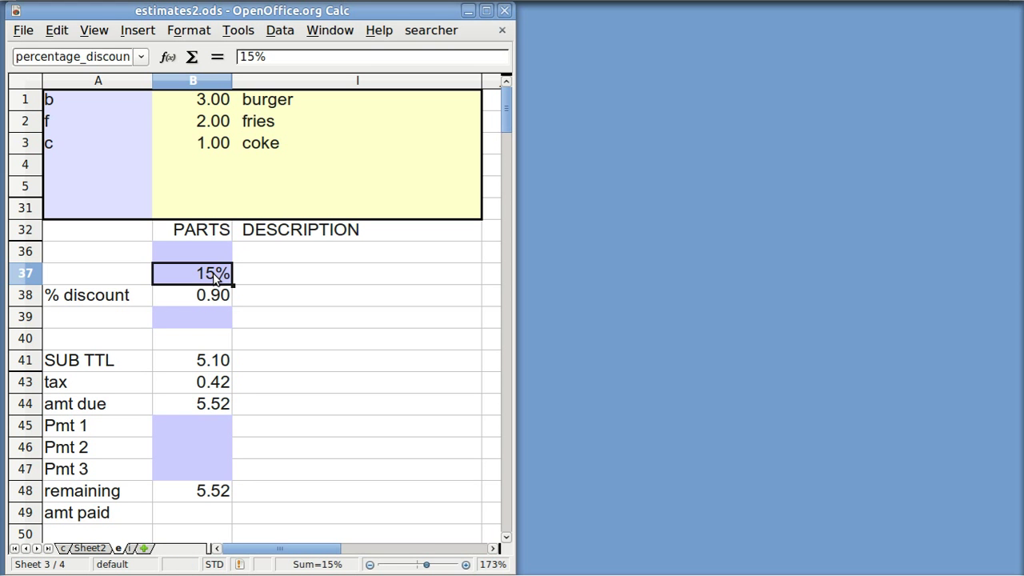
{"action": "key", "text": "BackSpace"}
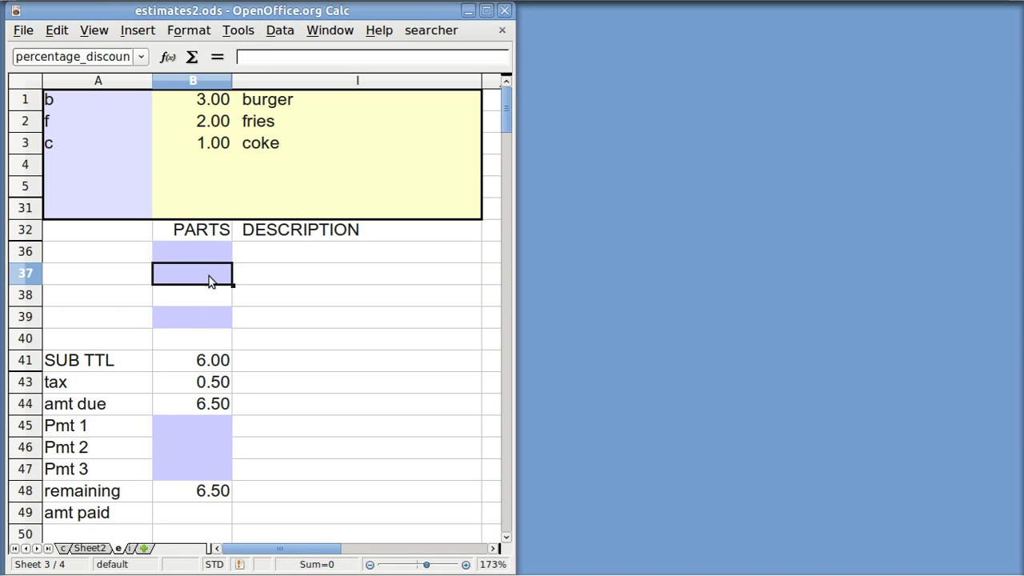
Enter an out-the-door price of 5.9 in B39 and a matching dollar discount of .55 in B36.
{"action": "left_click", "coordinate": [200, 324]}
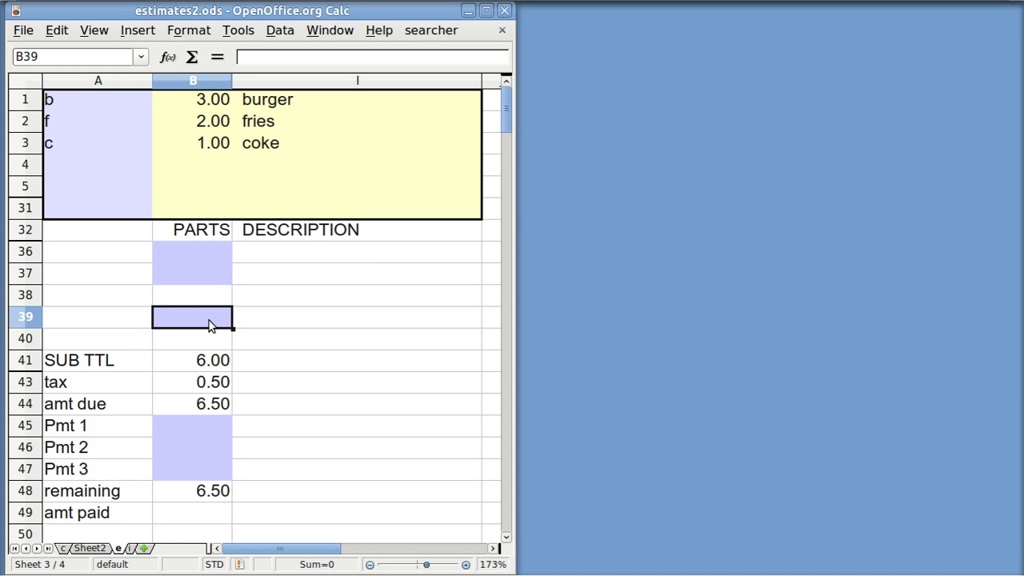
{"action": "type", "text": "5.9"}
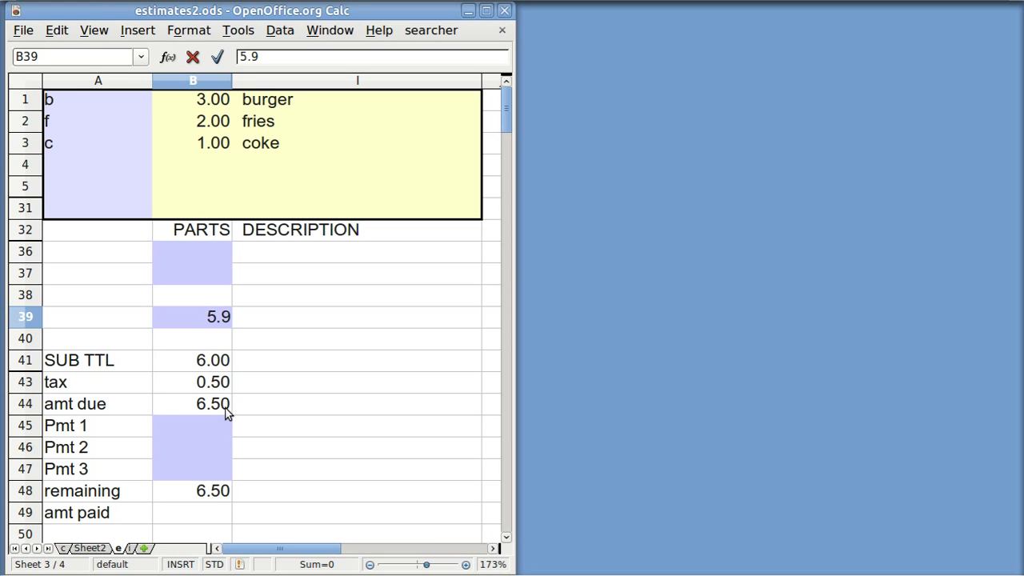
{"action": "key", "text": "Return"}
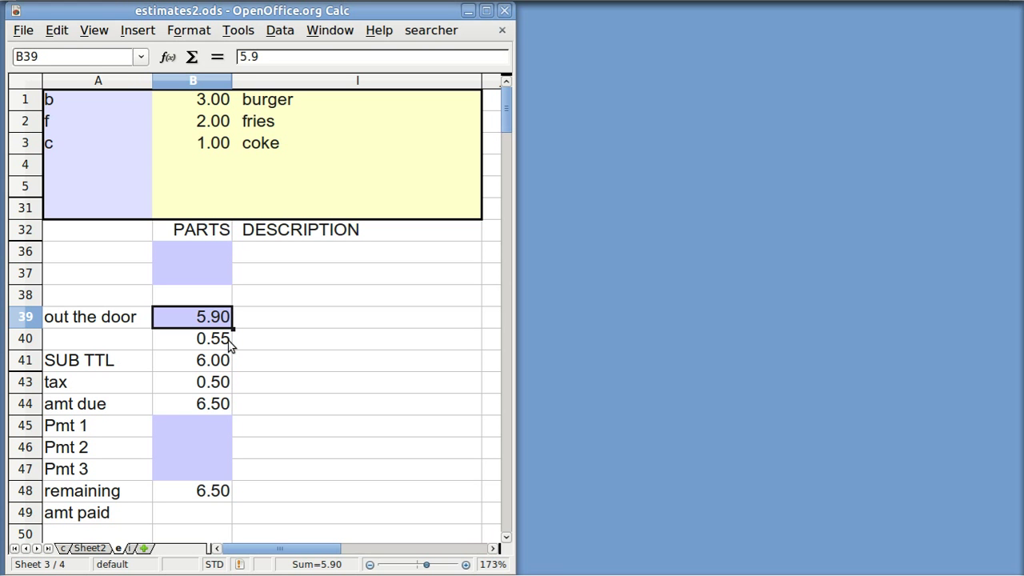
{"action": "left_click", "coordinate": [200, 256]}
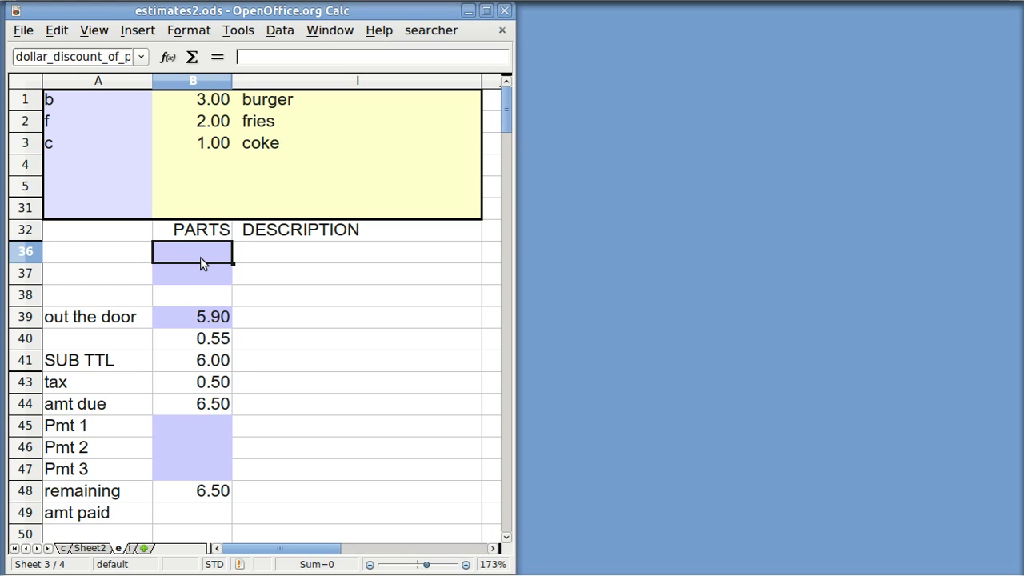
{"action": "type", "text": ".55"}
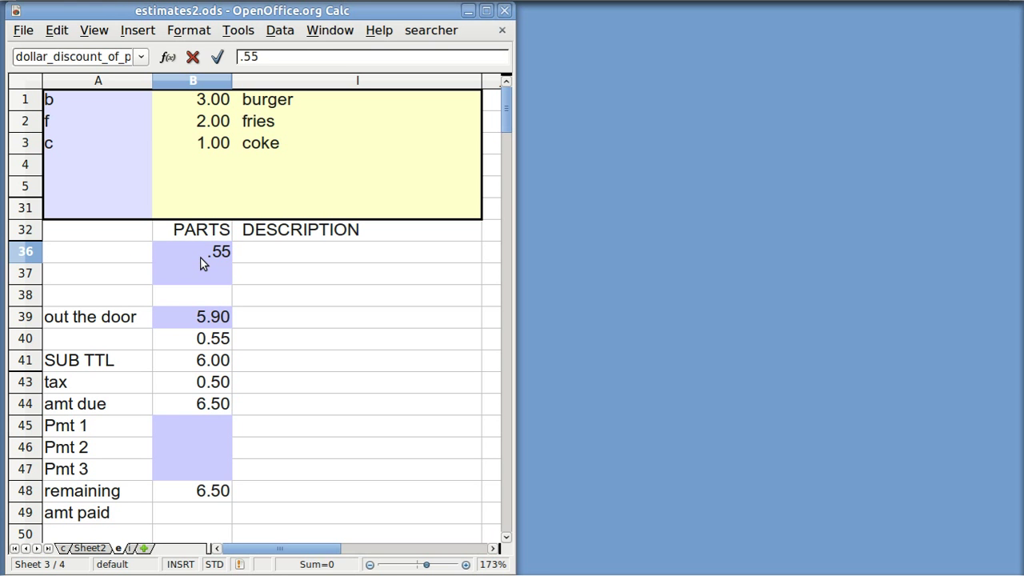
{"action": "key", "text": "Return"}
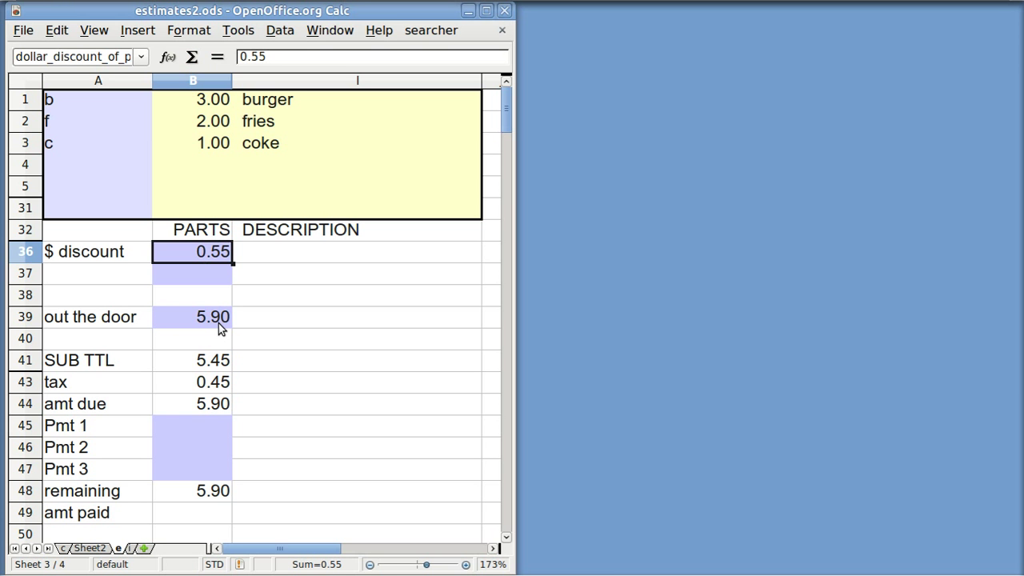
Clear the out-the-door price in B39 and the dollar discount in B36, inspecting the formula in B40 in between.
{"action": "left_click", "coordinate": [219, 323]}
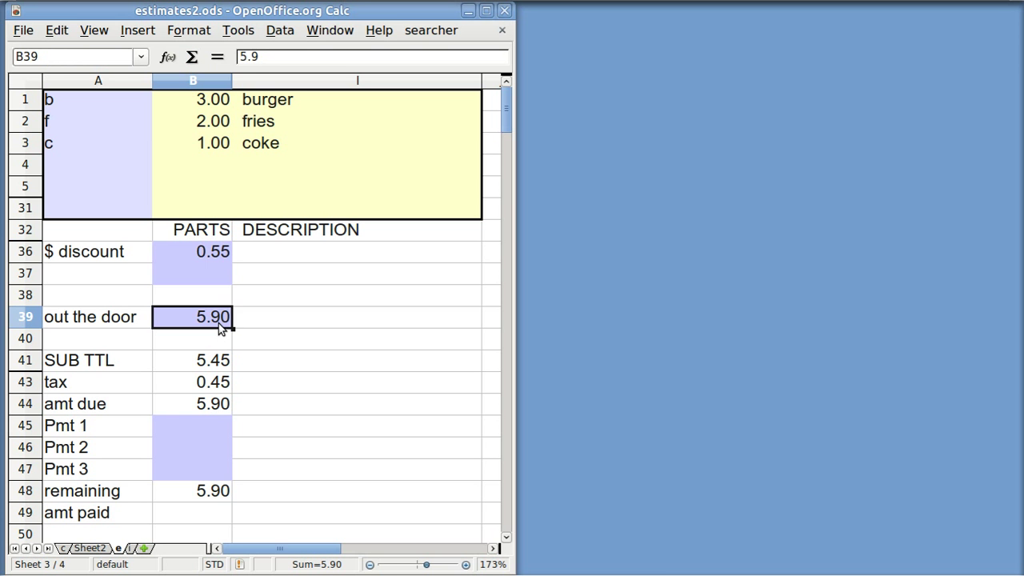
{"action": "key", "text": "Delete"}
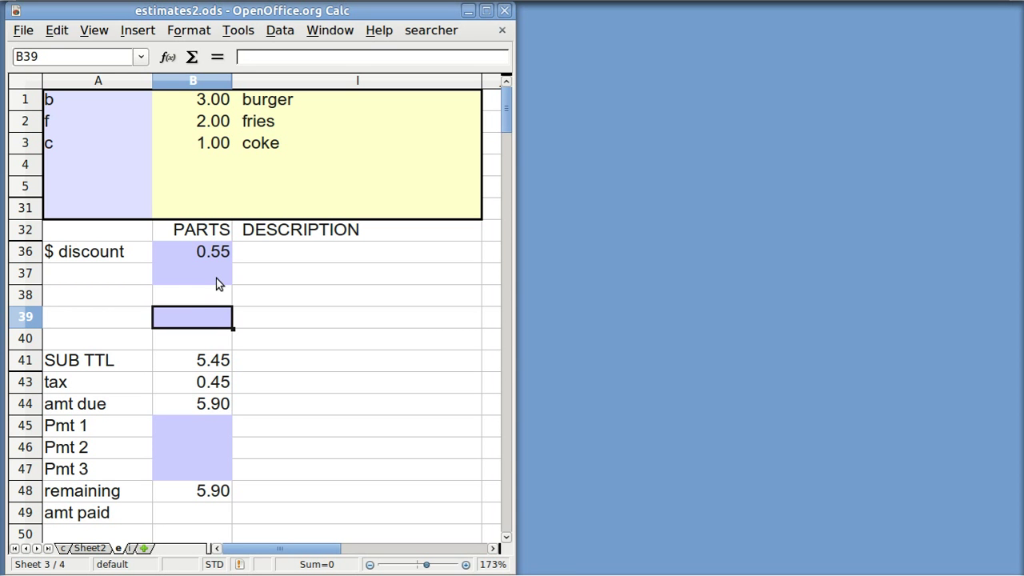
{"action": "left_click", "coordinate": [224, 346]}
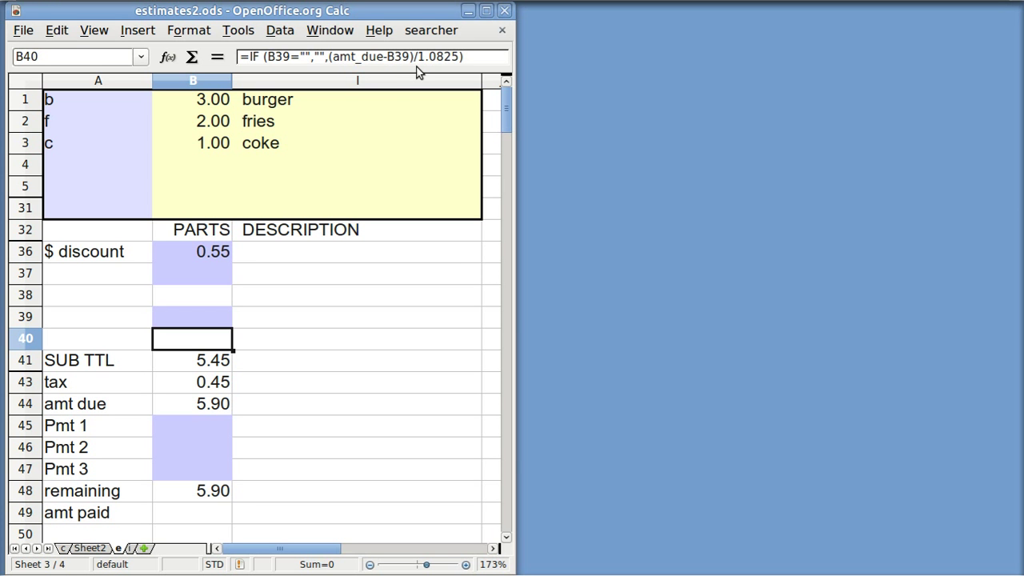
{"action": "left_click", "coordinate": [212, 256]}
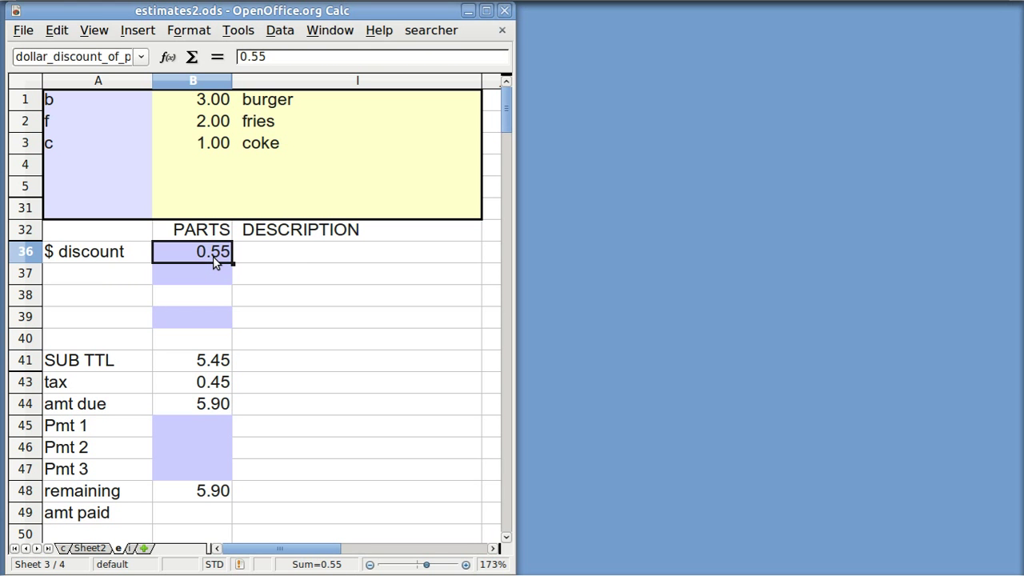
{"action": "key", "text": "BackSpace"}
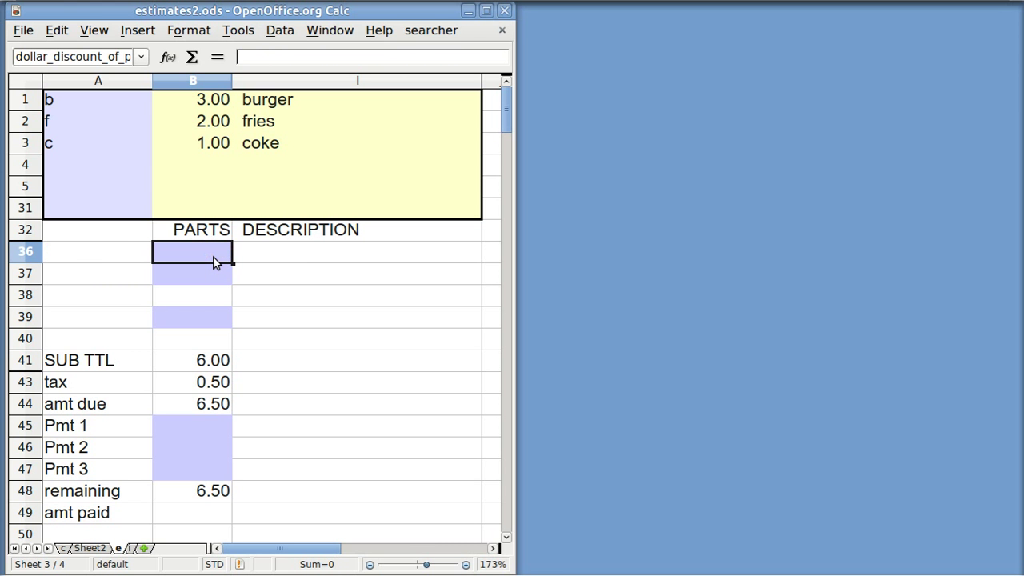
Override the burger's price formula in cell B1 with a price of 1.
{"action": "left_click", "coordinate": [214, 104]}
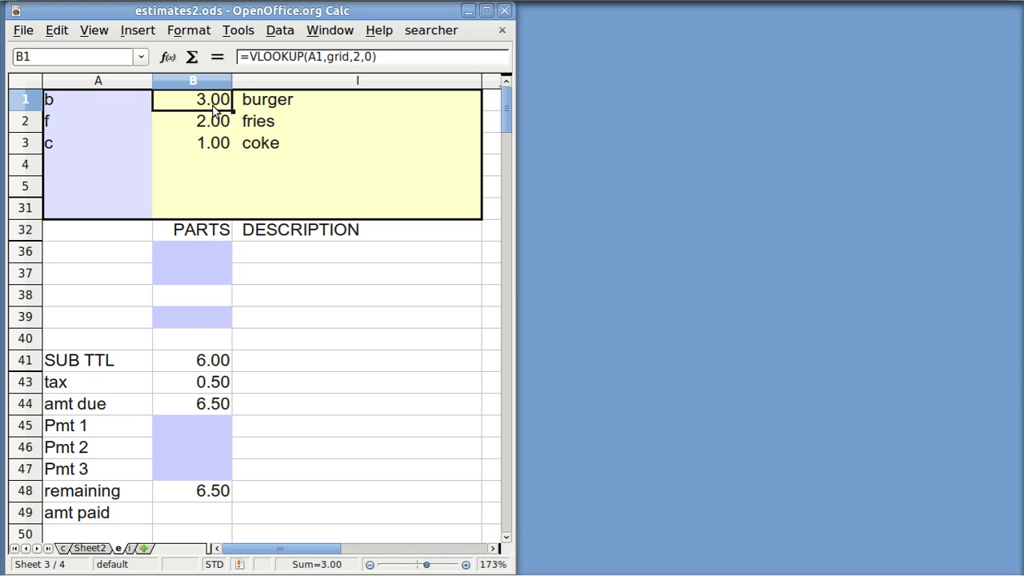
{"action": "type", "text": "1"}
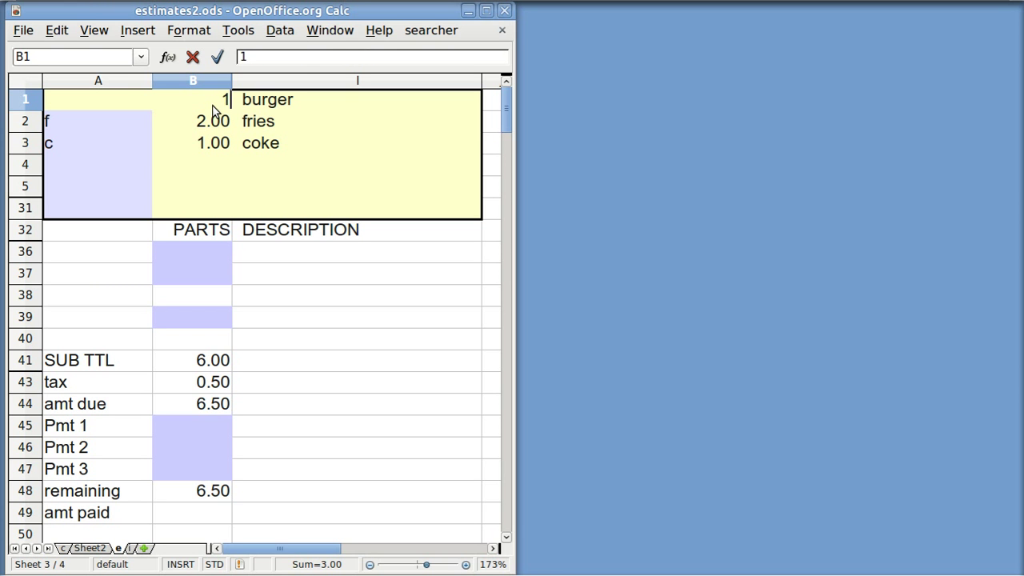
{"action": "key", "text": "Return"}
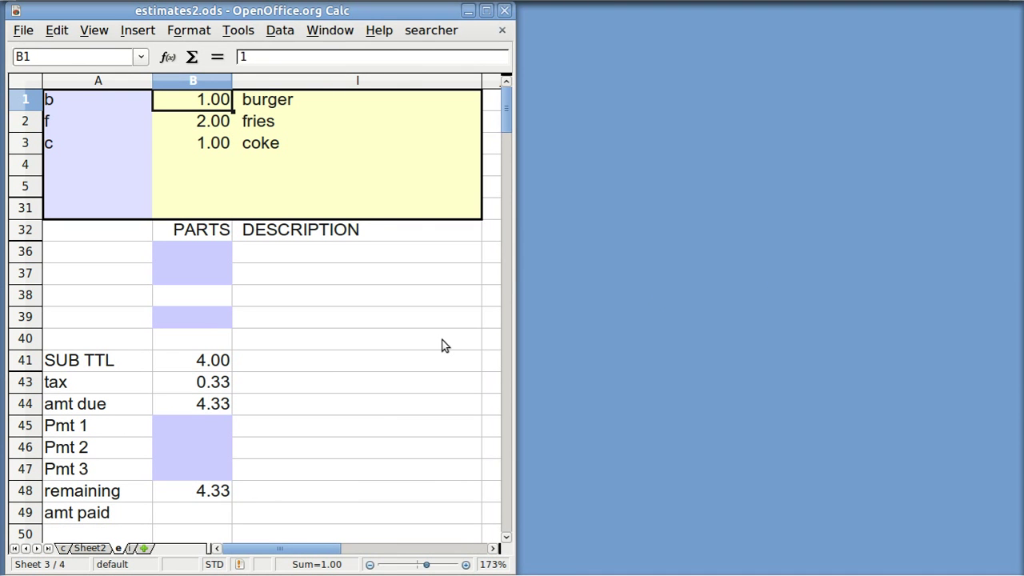
Enter payments of 1, 2 and 5 for Pmt 1, Pmt 2 and Pmt 3 in cells B45, B46 and B47.
{"action": "left_click", "coordinate": [198, 429]}
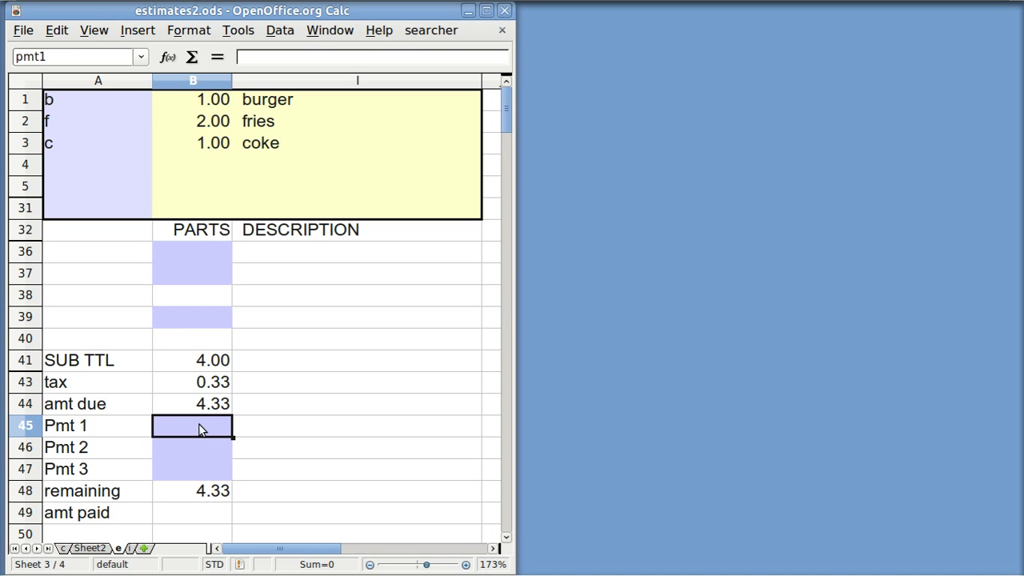
{"action": "type", "text": "1"}
{"action": "key", "text": "Return"}
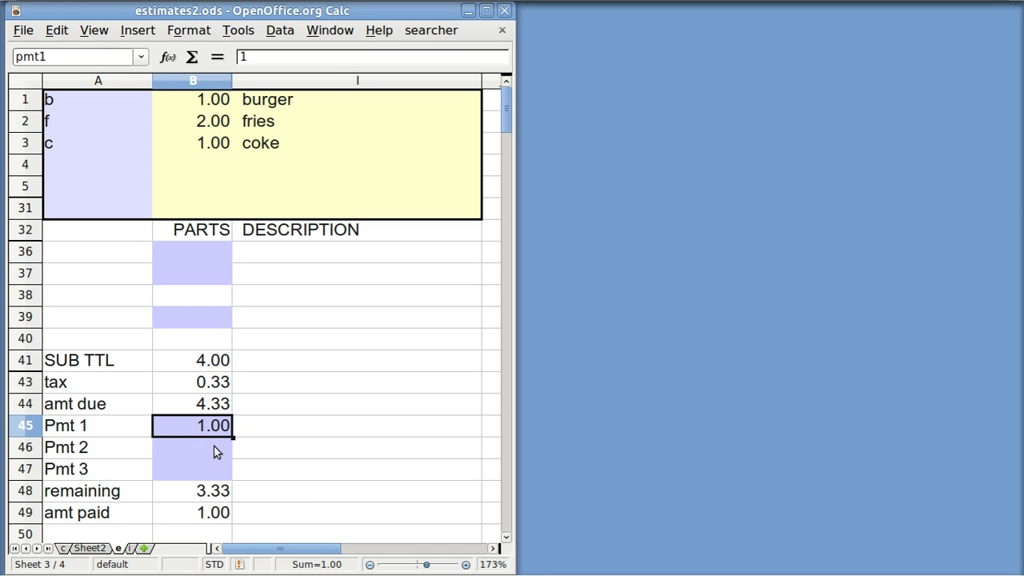
{"action": "left_click", "coordinate": [215, 450]}
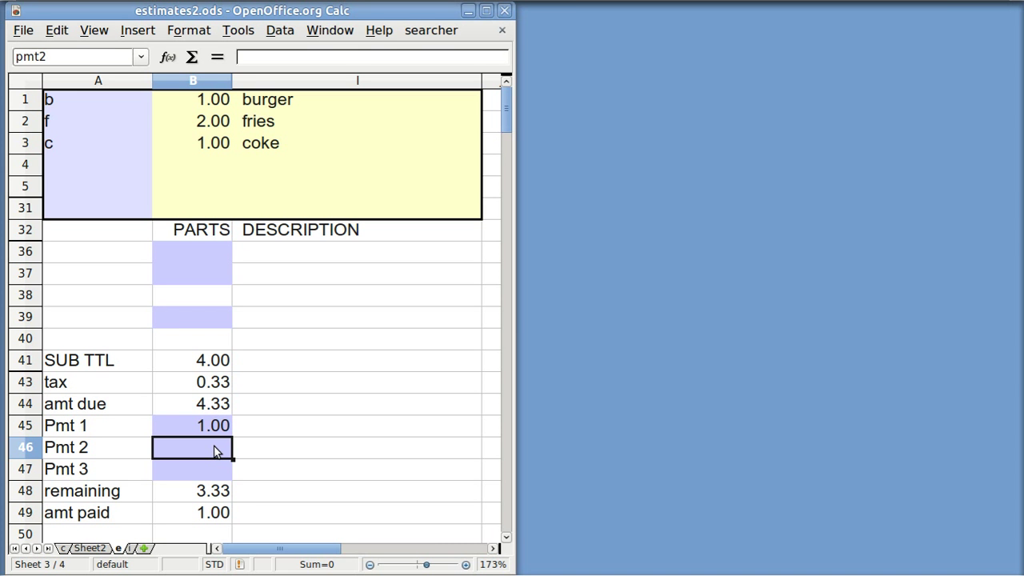
{"action": "type", "text": "2"}
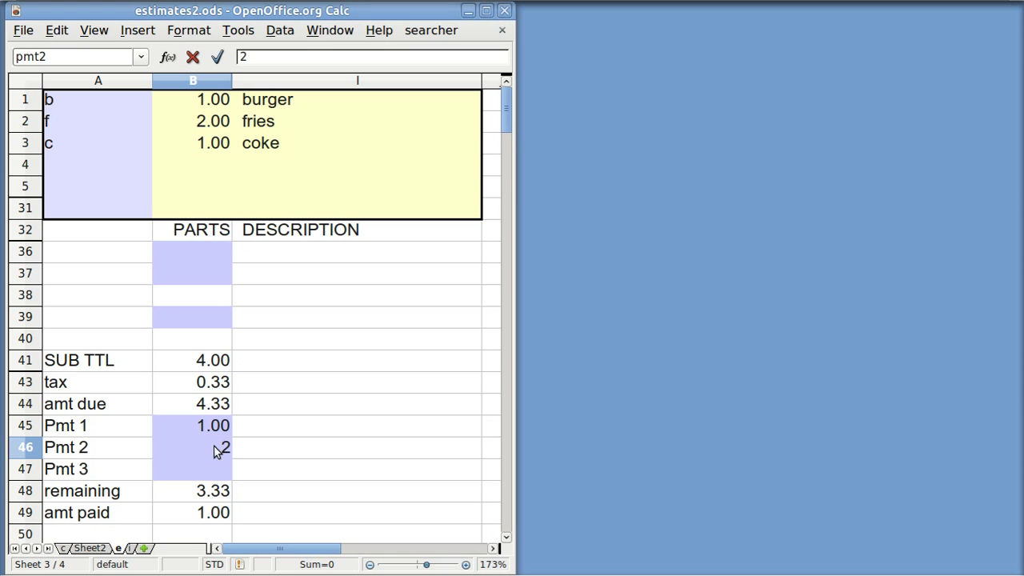
{"action": "key", "text": "Return"}
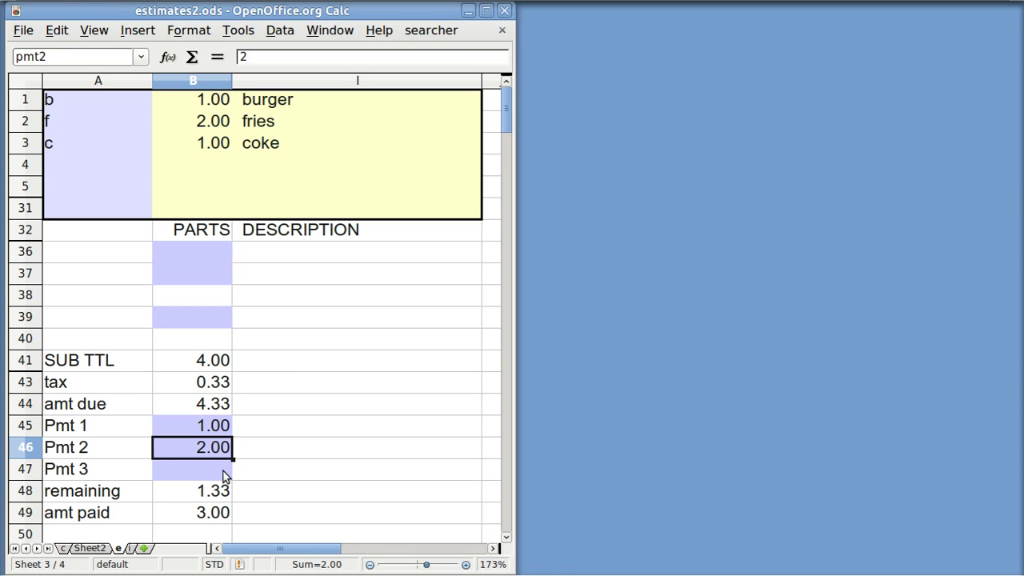
{"action": "left_click", "coordinate": [225, 477]}
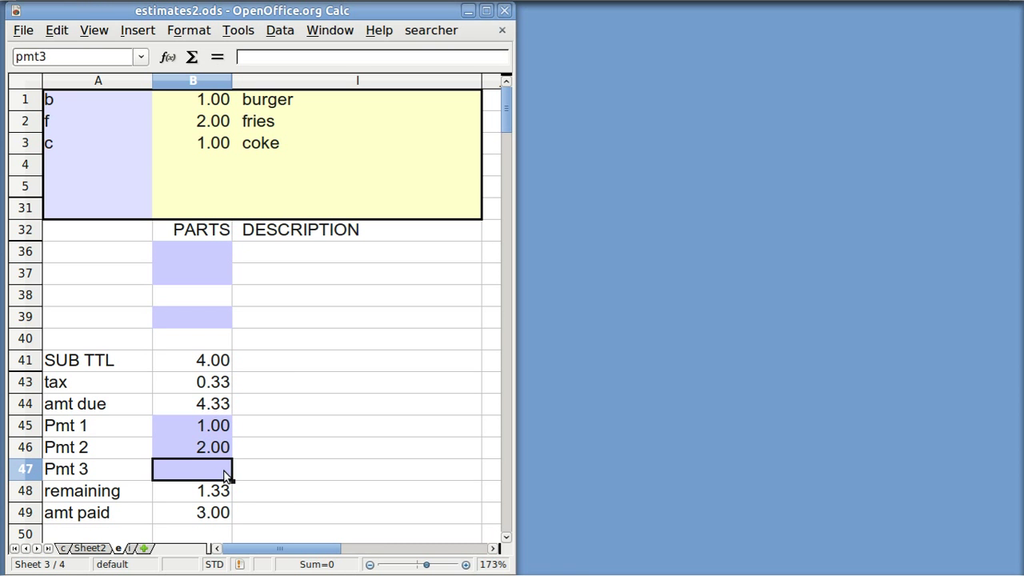
{"action": "type", "text": "5"}
{"action": "key", "text": "Return"}
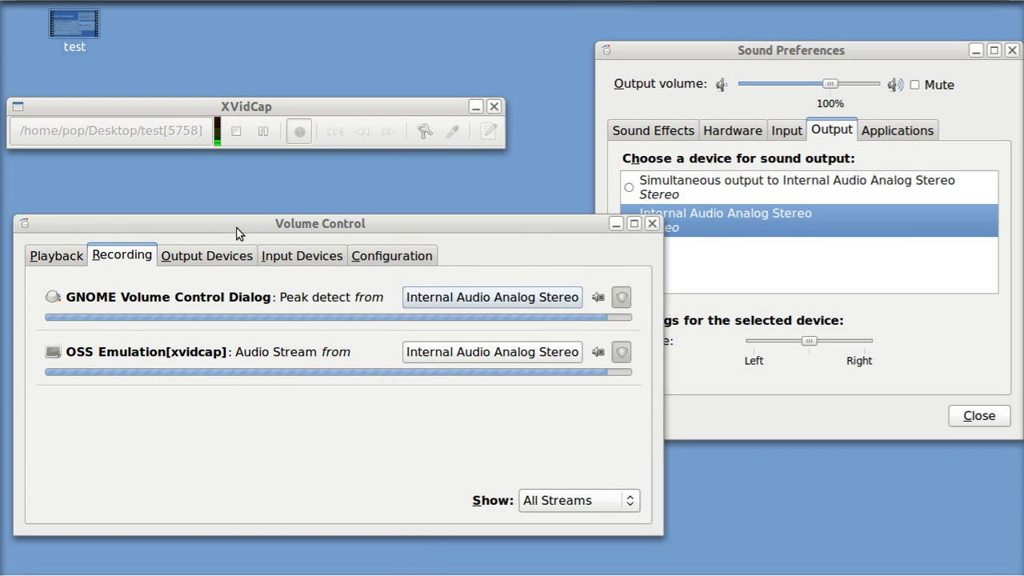
{"action": "left_click", "coordinate": [236, 132]}
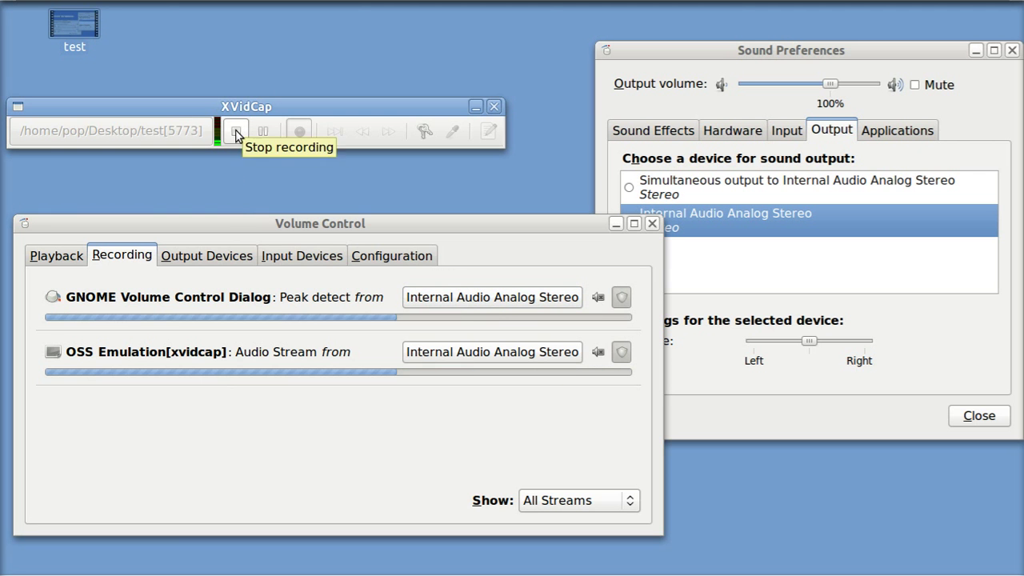